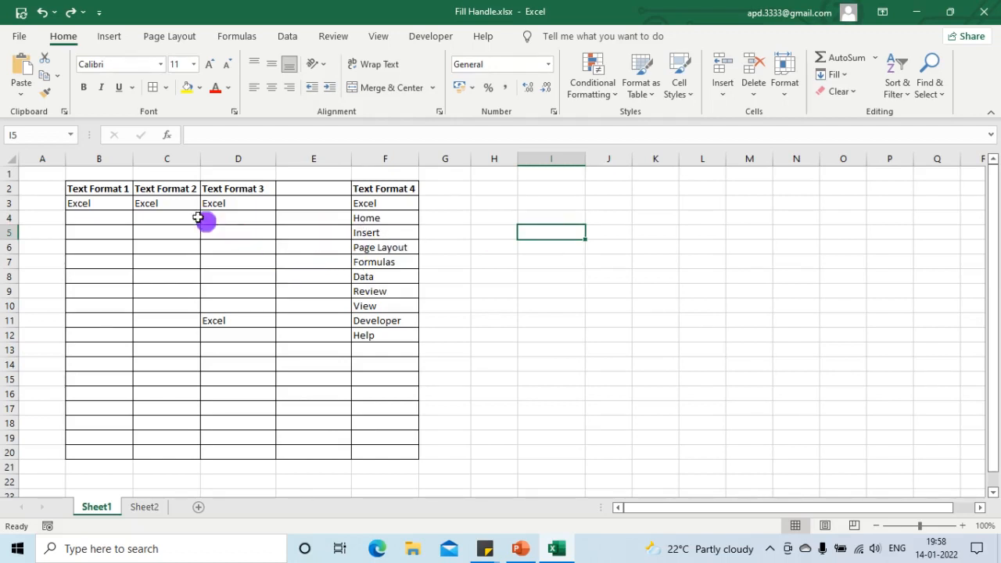
- Fill the word Excel from B3 and C3 down through row 20 in the Text Format 1 and Text Format 2 columns
click(83, 203)
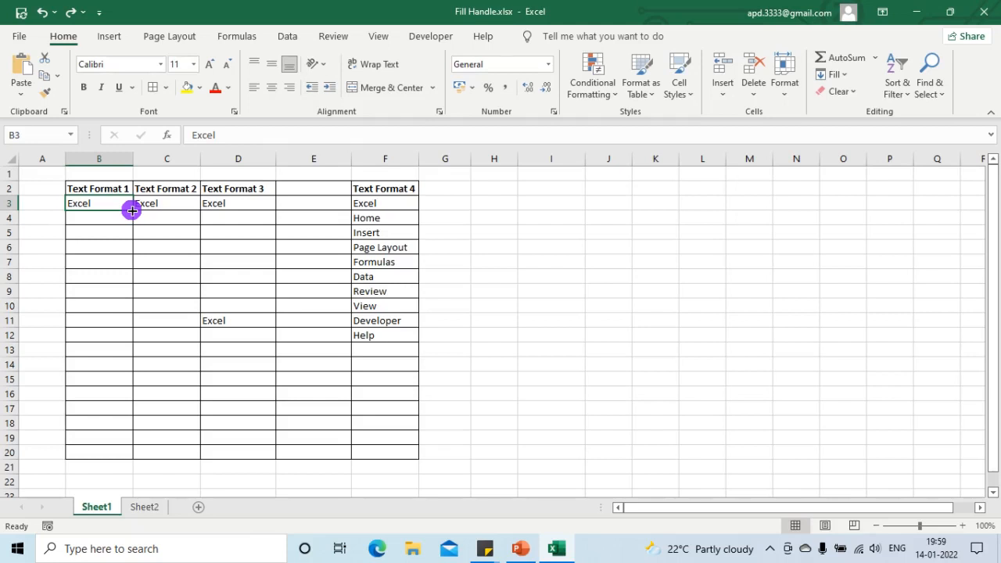
drag(132, 209, 120, 463)
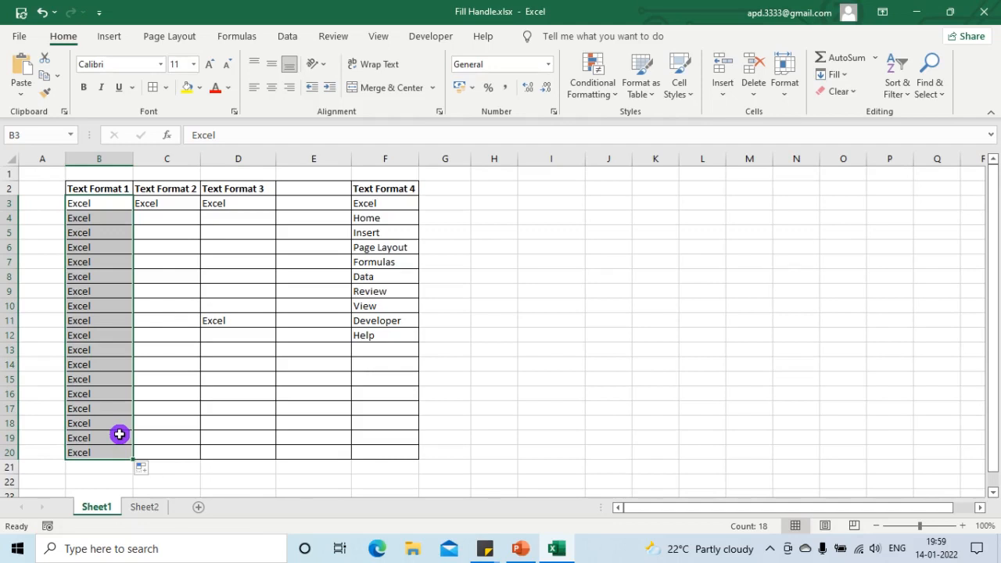
click(191, 206)
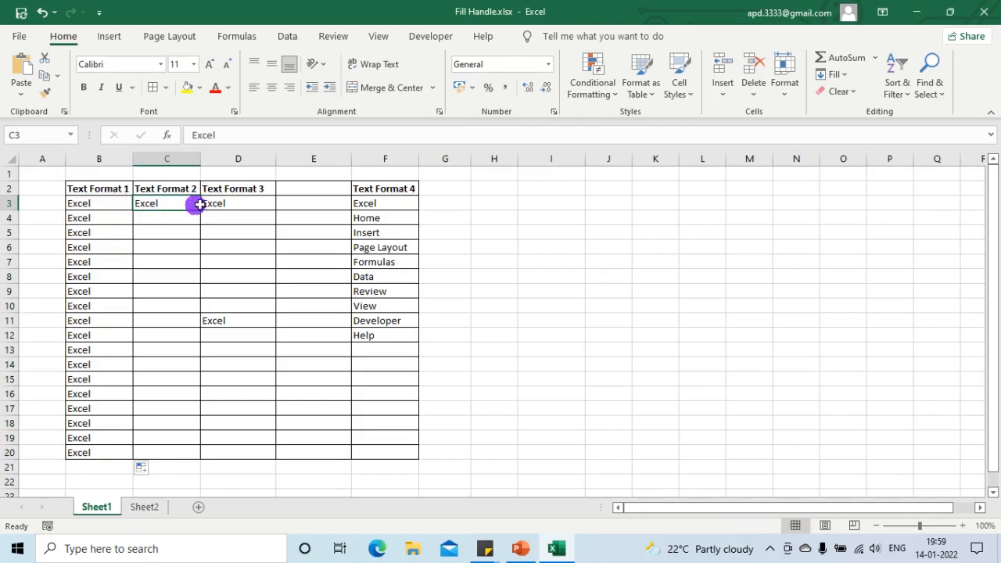
double_click(199, 210)
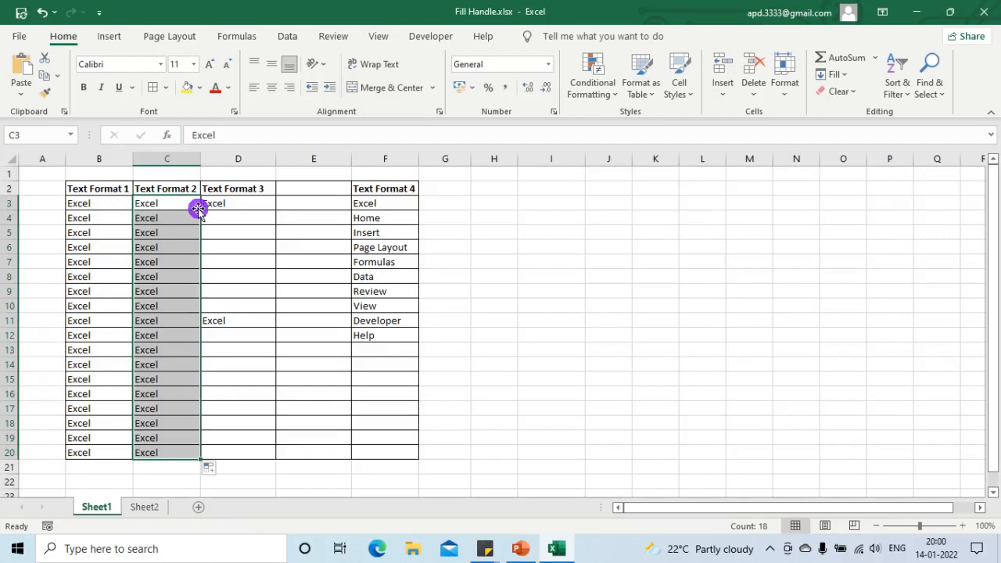
- Auto-fill Excel from D3 down to row 10 in Text Format 3, and from F3 over the entries to row 12 in Text Format 4
click(239, 205)
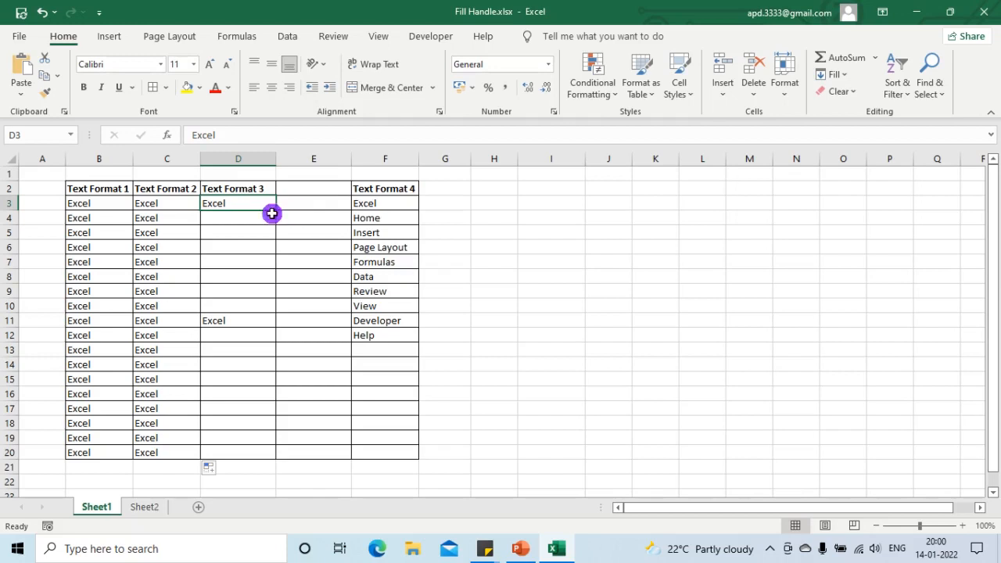
double_click(274, 211)
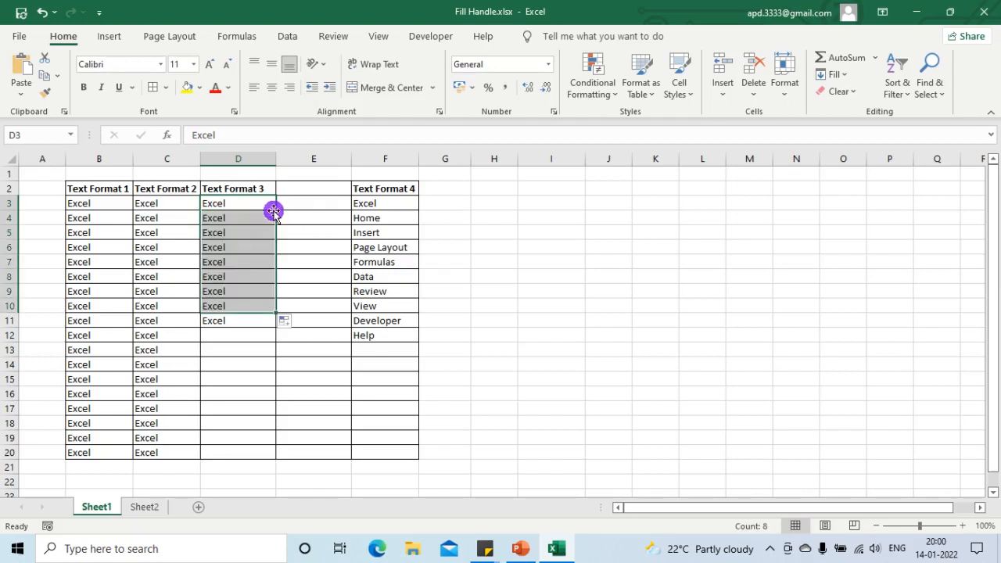
click(380, 204)
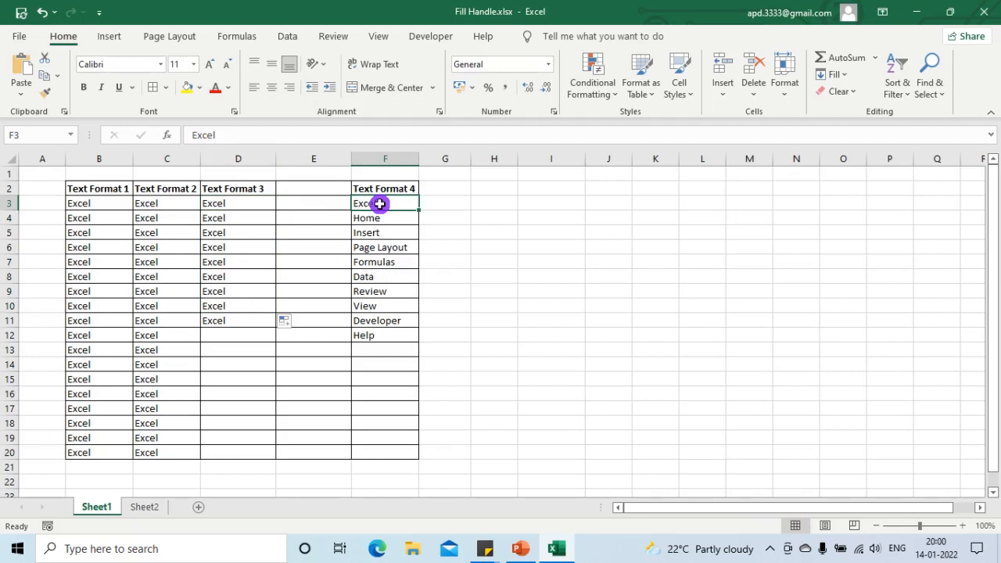
drag(418, 212, 418, 211)
double_click(418, 212)
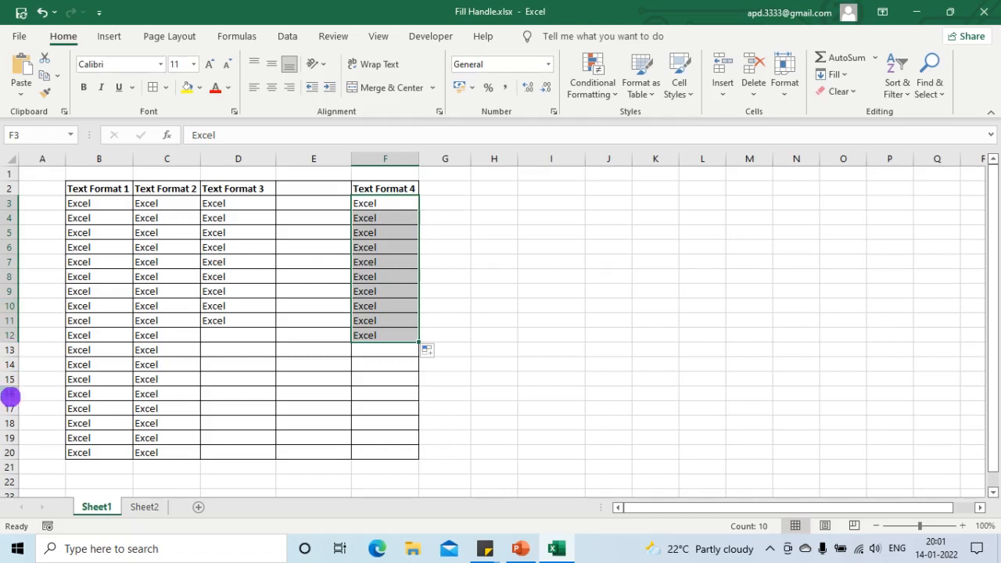
- Insert a blank row at row 16 and auto-fill Excel from D11 down to D15
click(10, 395)
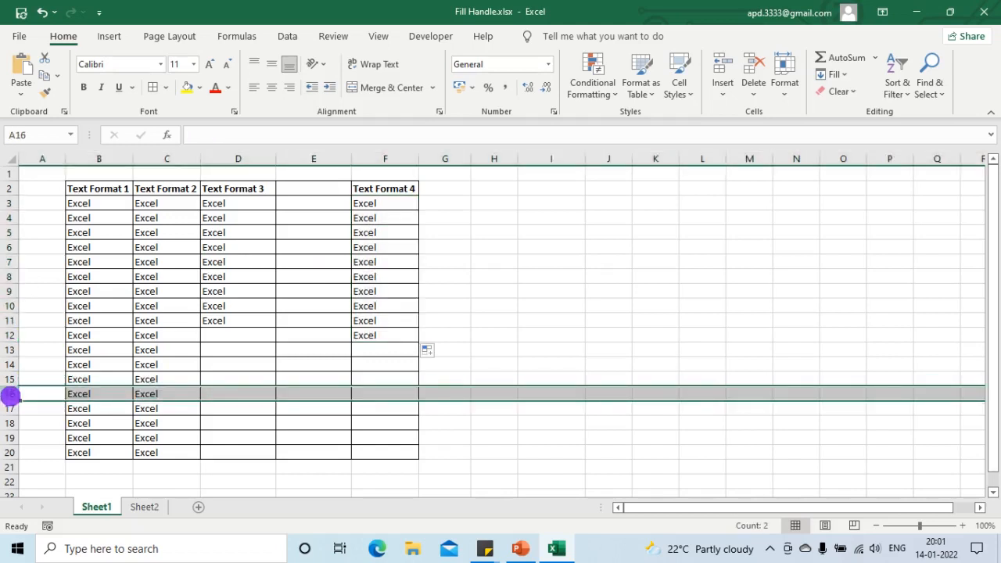
key(ctrl+shift+plus)
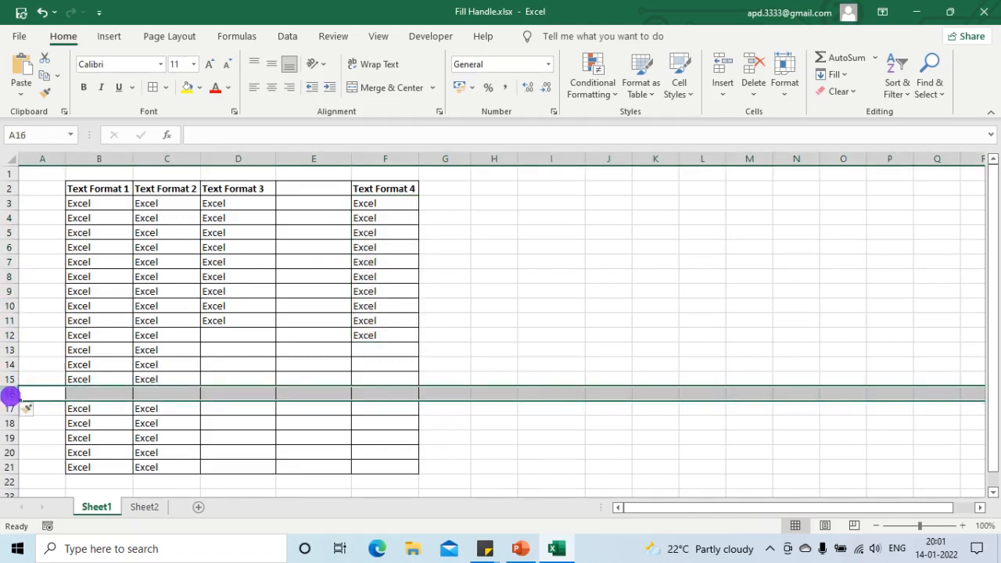
click(247, 318)
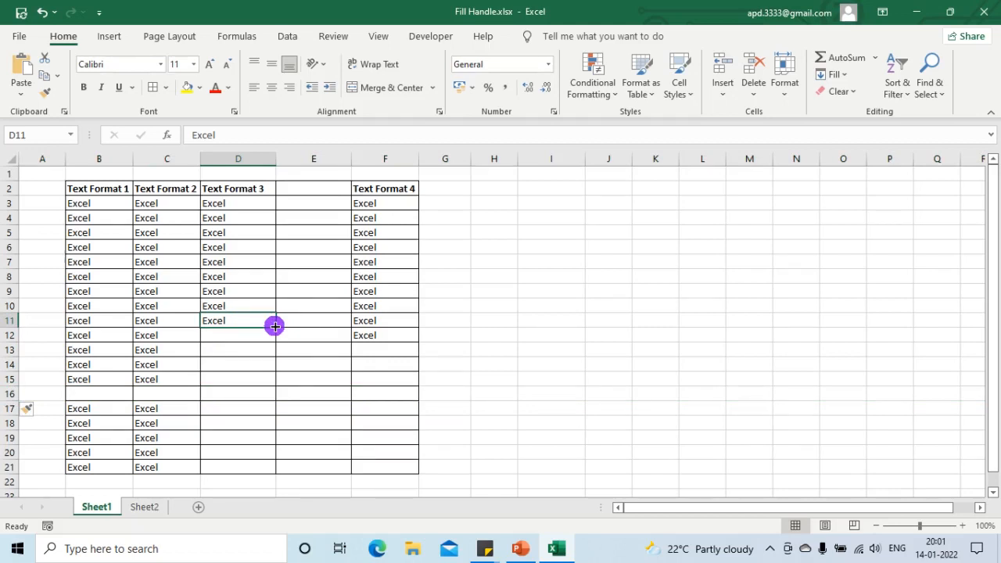
double_click(274, 325)
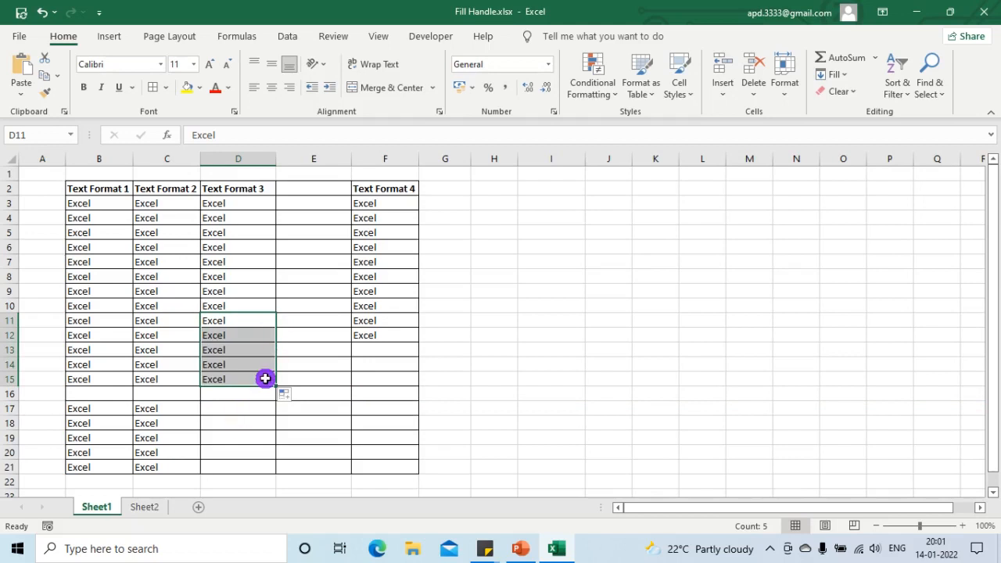
click(260, 468)
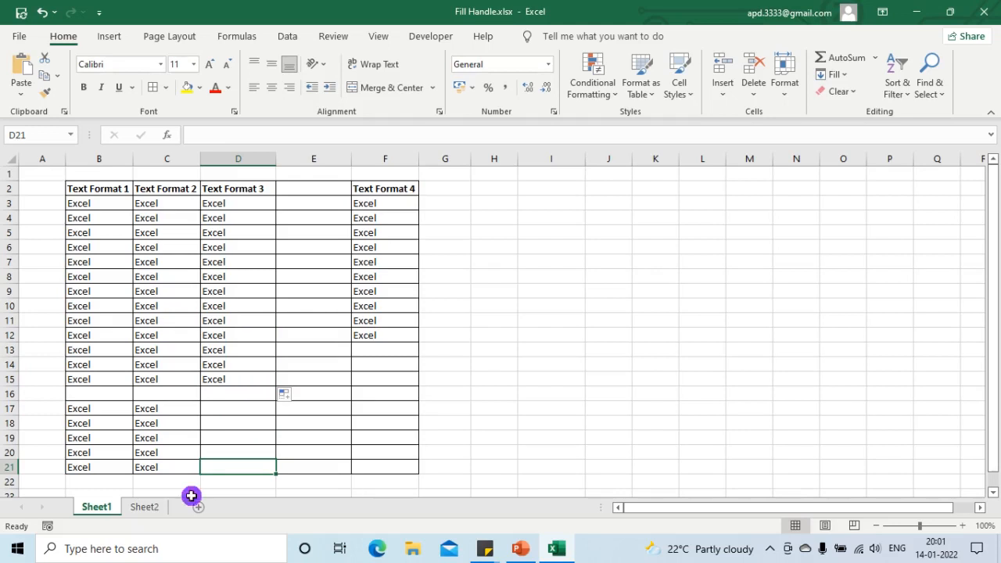
- On Sheet2, fill Excel down the Text column and repeat the Microsoft/Excel pair down the Text Type2 column to row 20
click(154, 508)
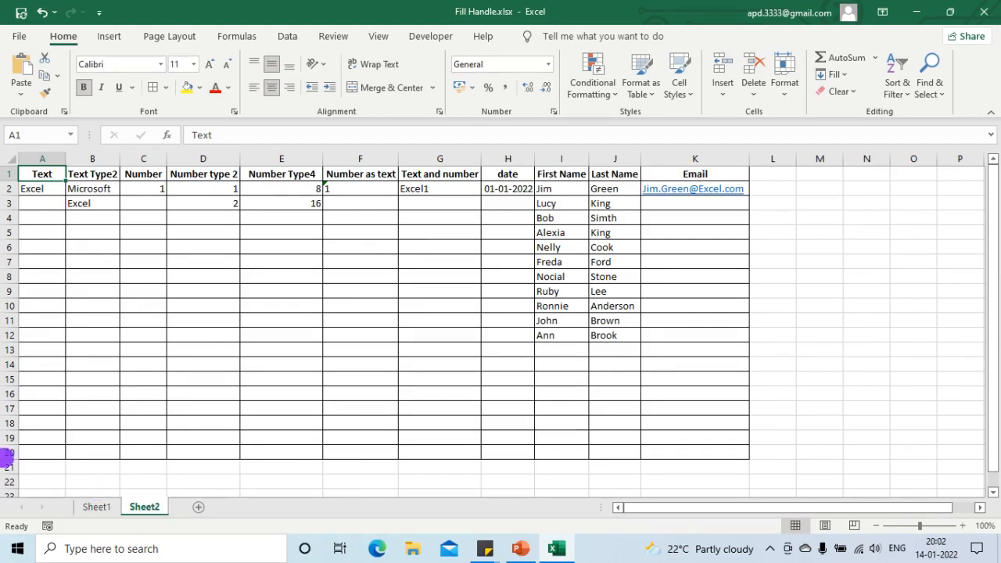
click(56, 193)
drag(65, 196, 48, 459)
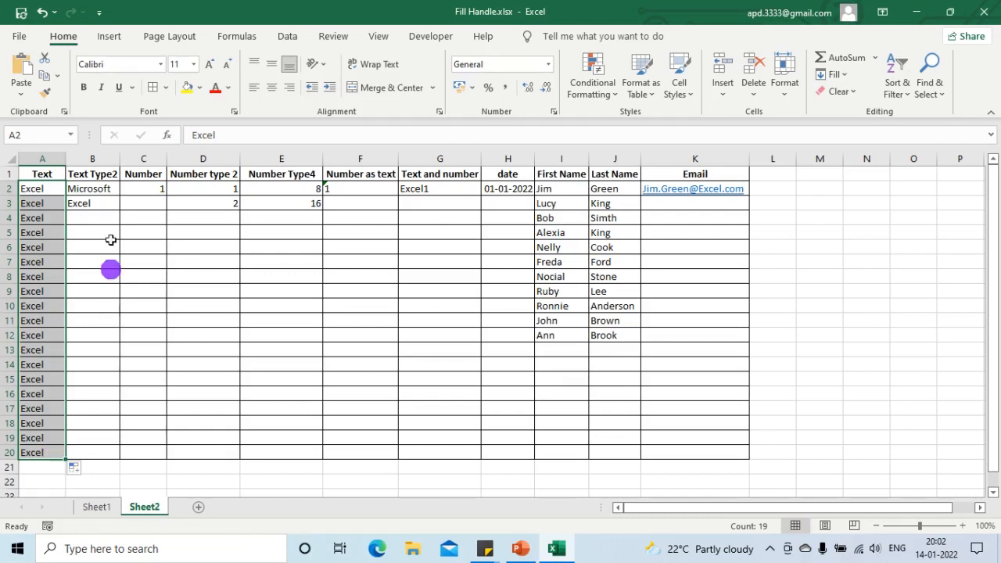
drag(110, 192, 115, 211)
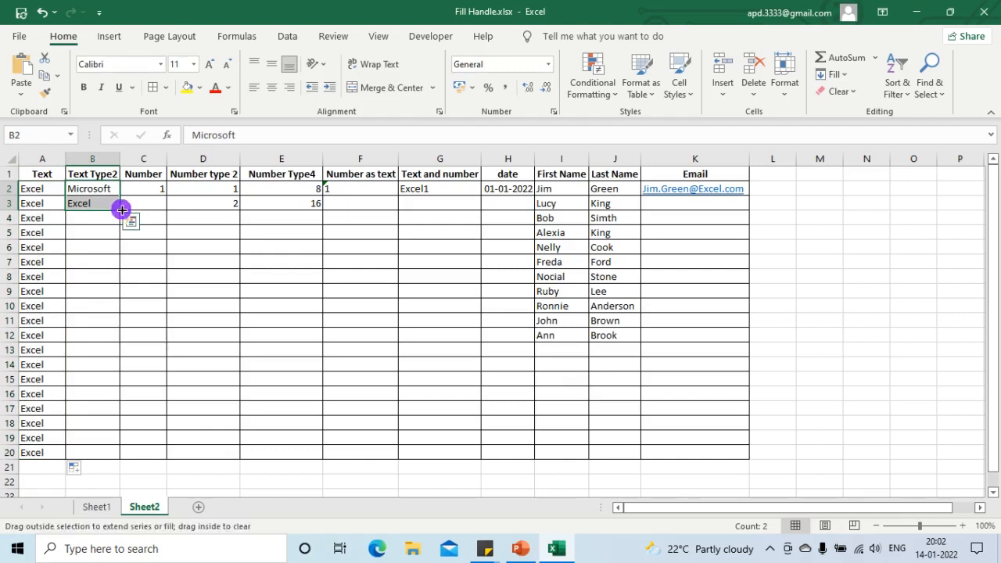
double_click(121, 209)
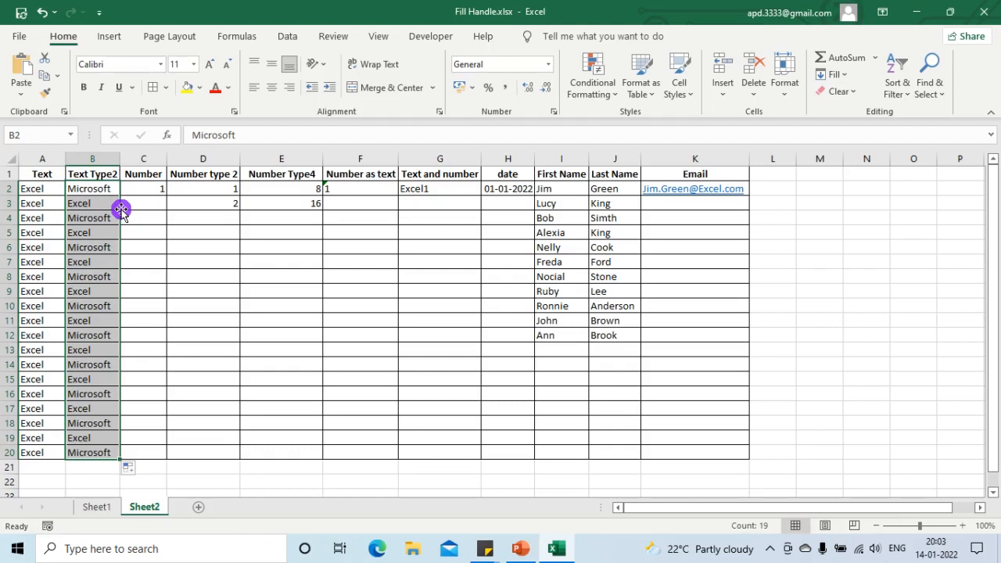
- Fill the Number column from C2 down to row 20 as a consecutive series using the Fill Series option
click(152, 193)
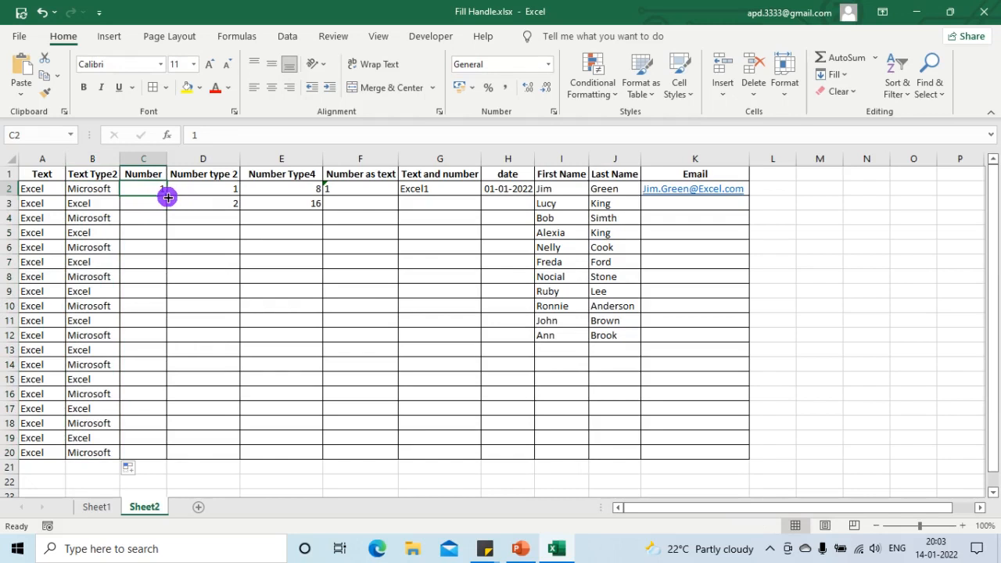
double_click(168, 198)
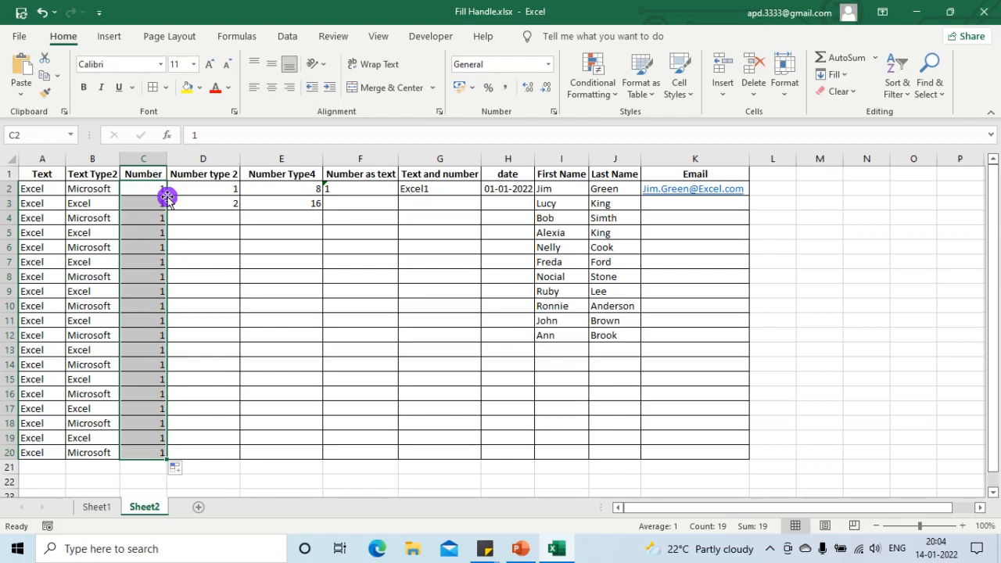
click(176, 470)
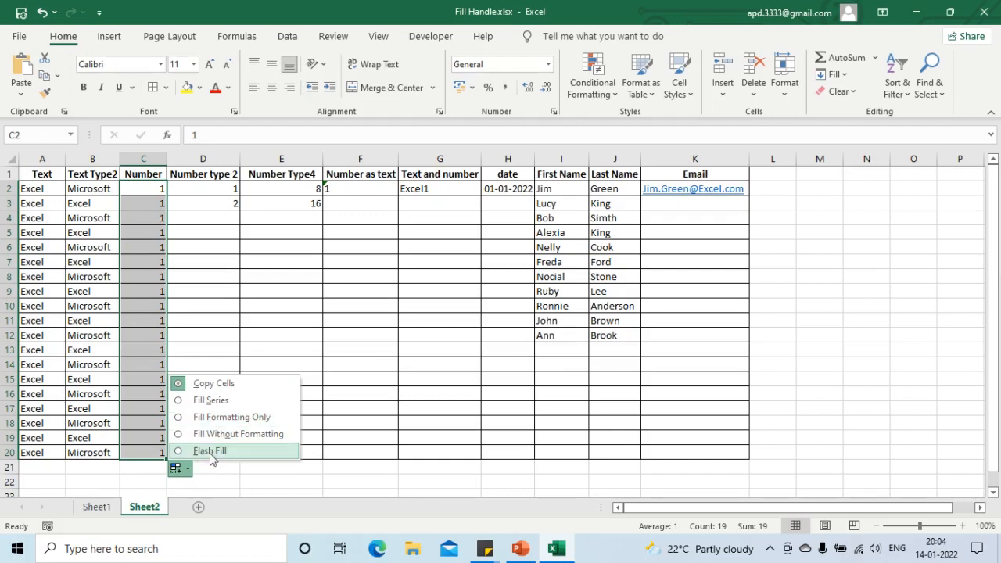
click(225, 401)
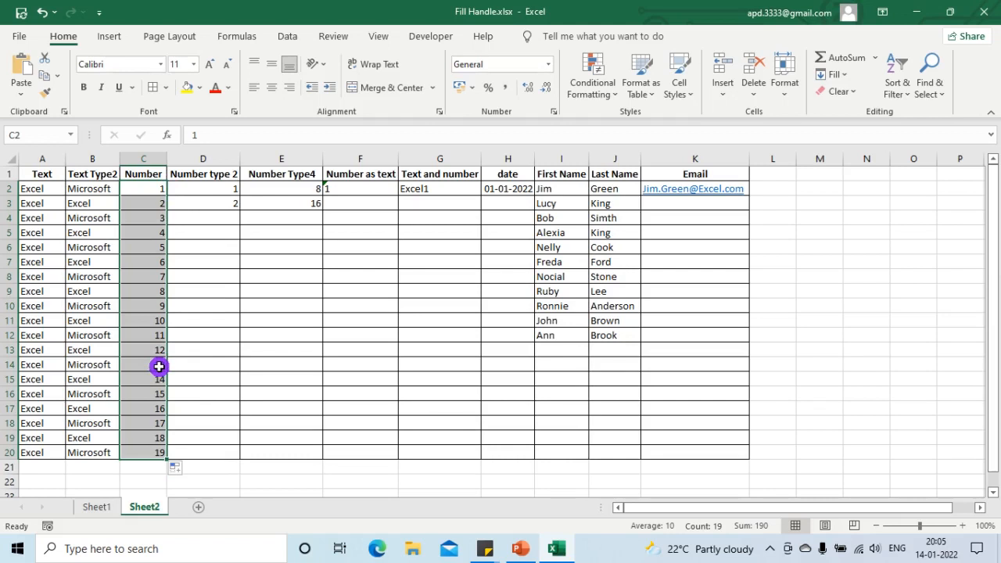
- Extend the number patterns in D2:D3 (1, 2) and E2:E3 (8, 16) down to row 20
drag(223, 188, 223, 200)
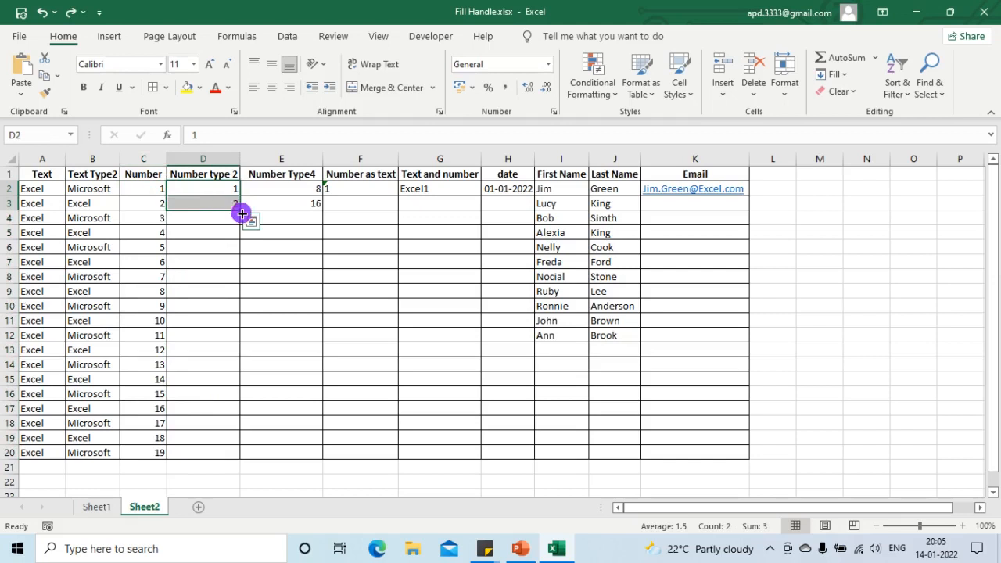
double_click(240, 210)
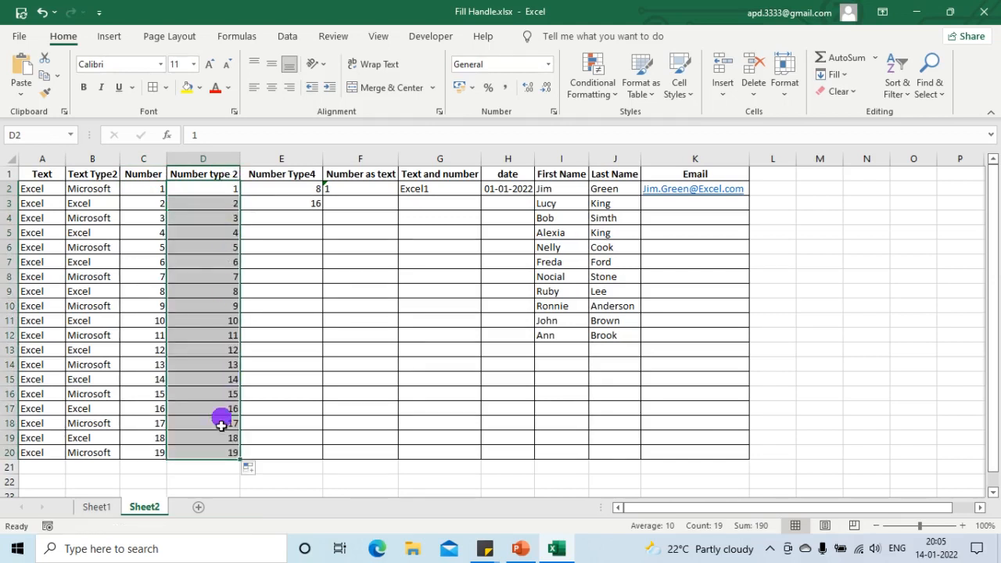
click(297, 189)
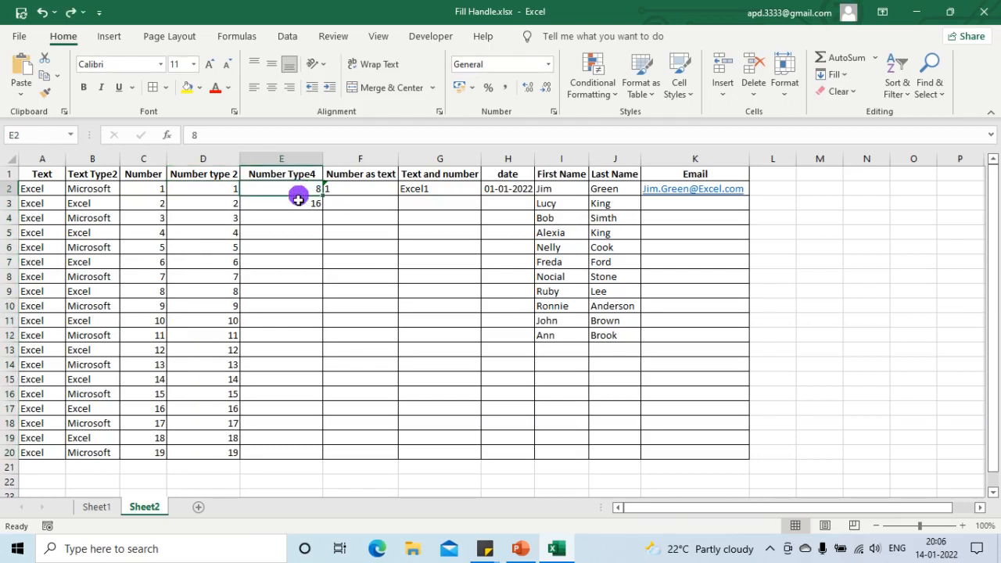
drag(298, 199, 297, 201)
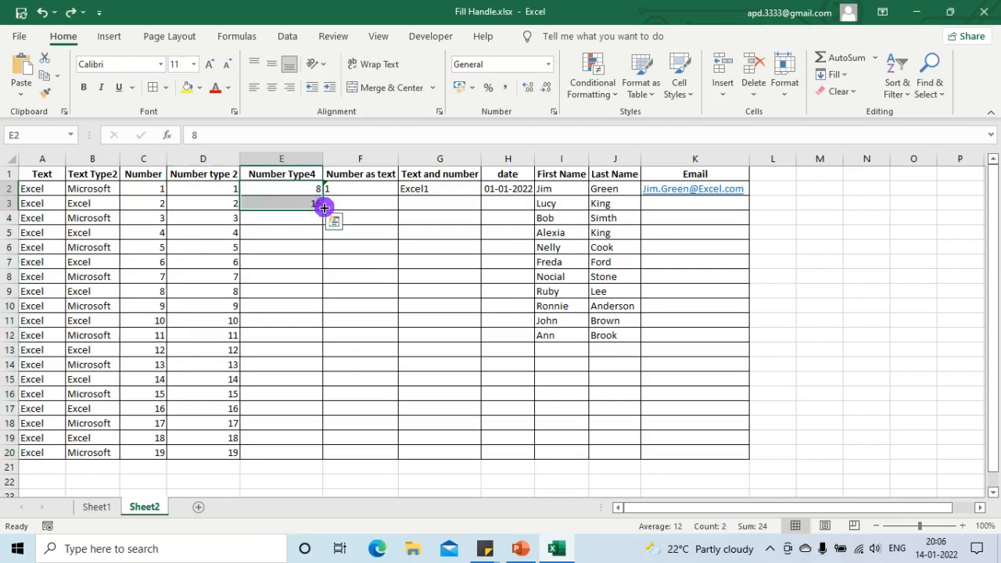
double_click(325, 207)
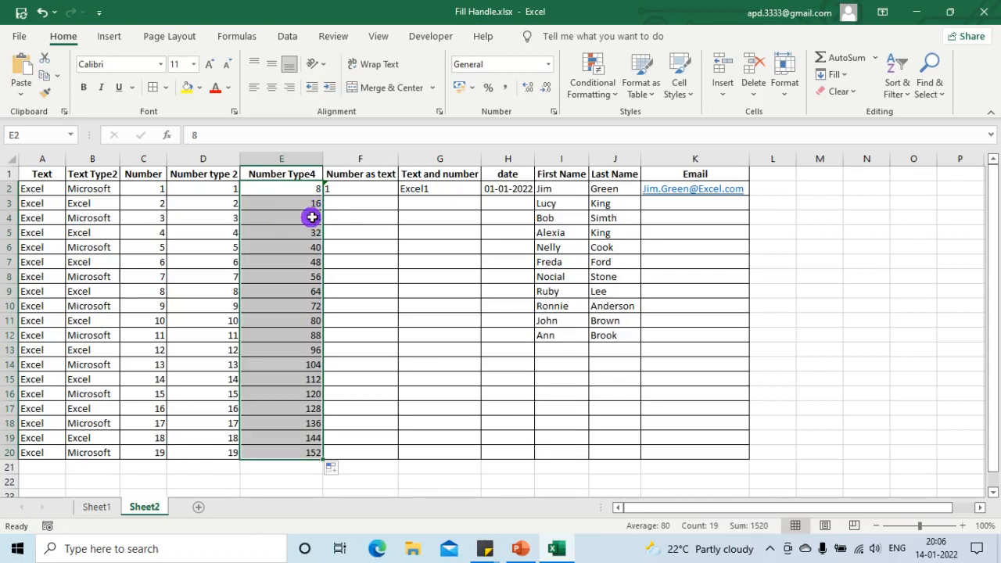
click(311, 191)
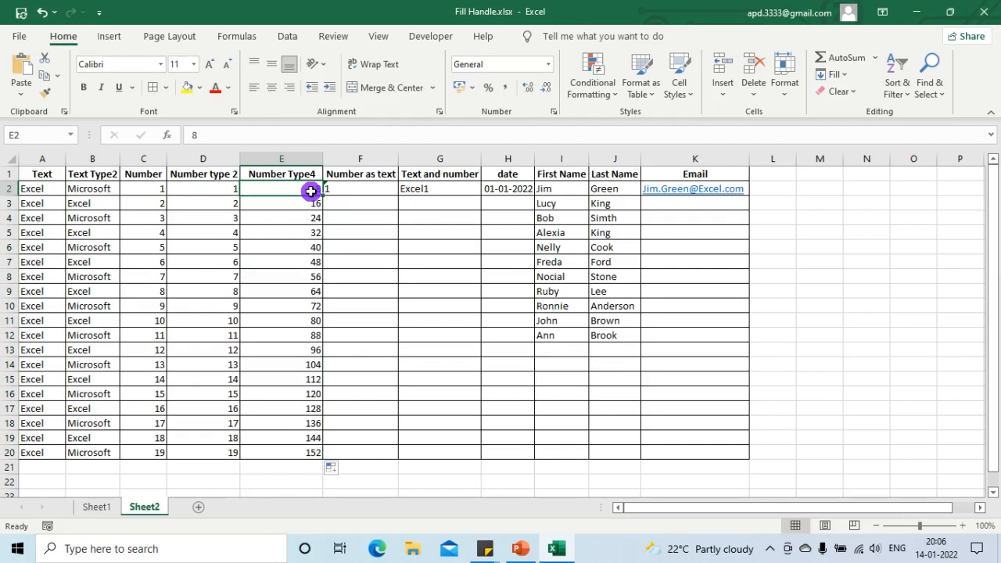
- Auto-fill the Number as text, Text and number, and date columns together from F2:H2 down to row 20
drag(349, 188, 516, 188)
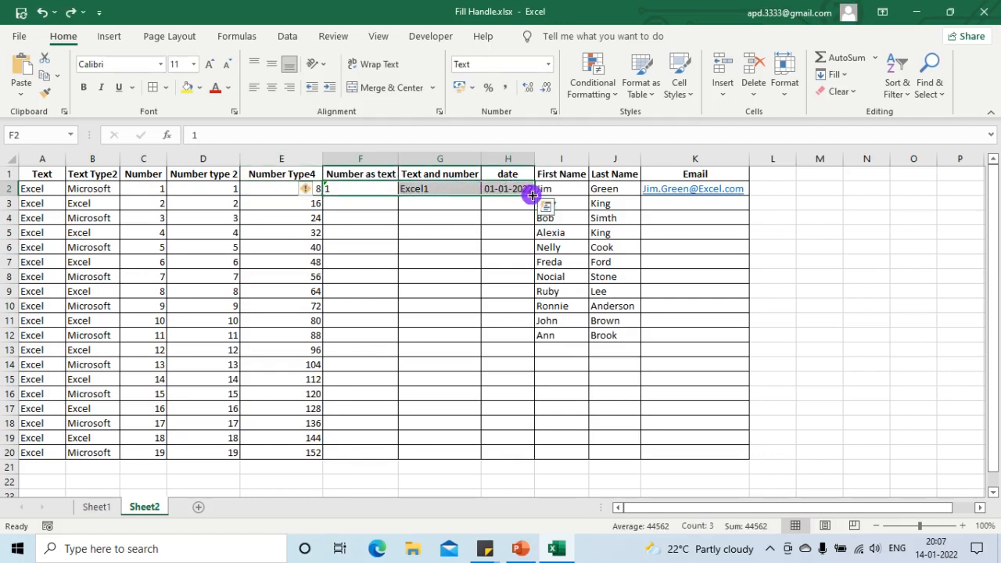
double_click(532, 195)
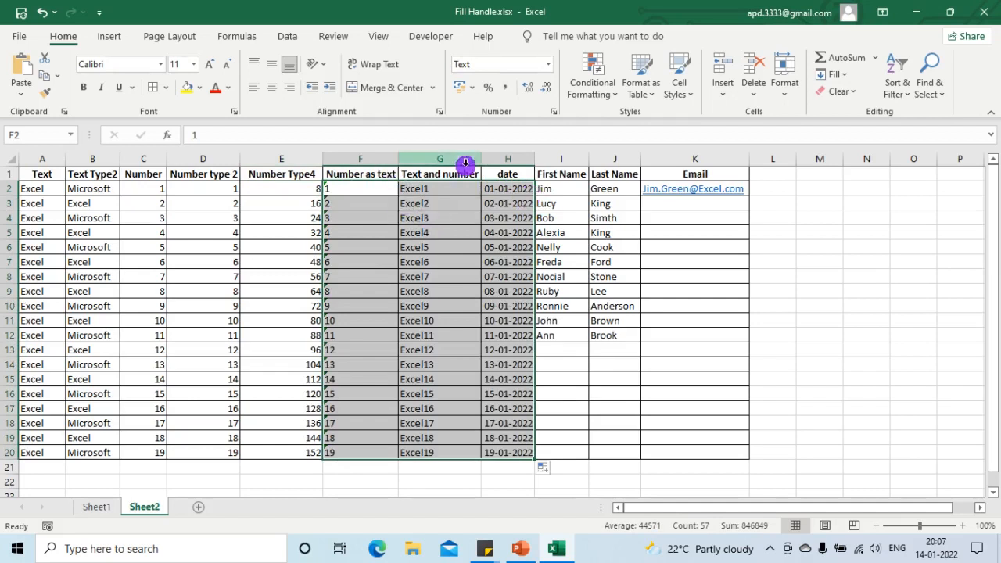
click(388, 174)
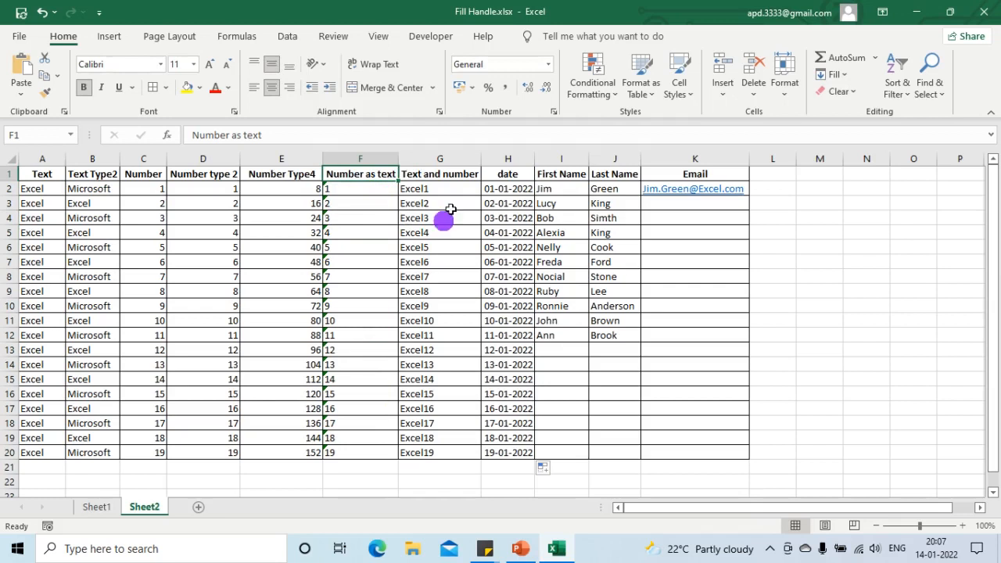
click(449, 174)
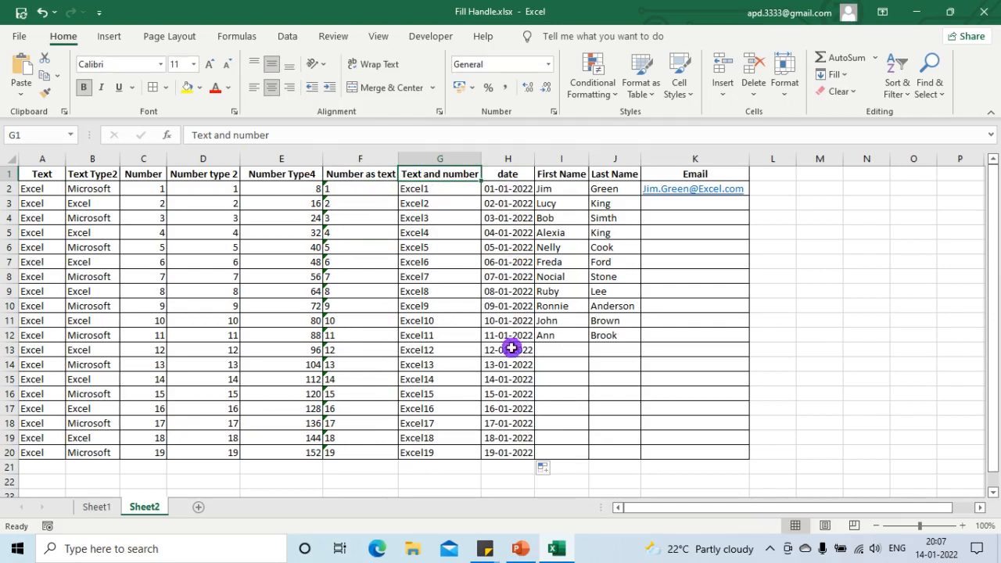
- Auto-fill the Email column from the address in K2 down to row 20
click(555, 189)
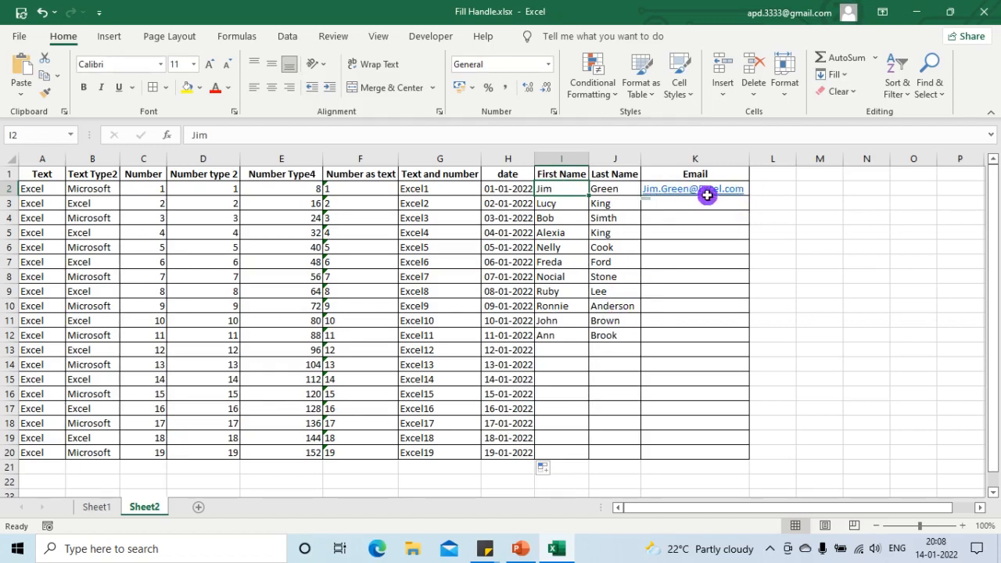
click(752, 190)
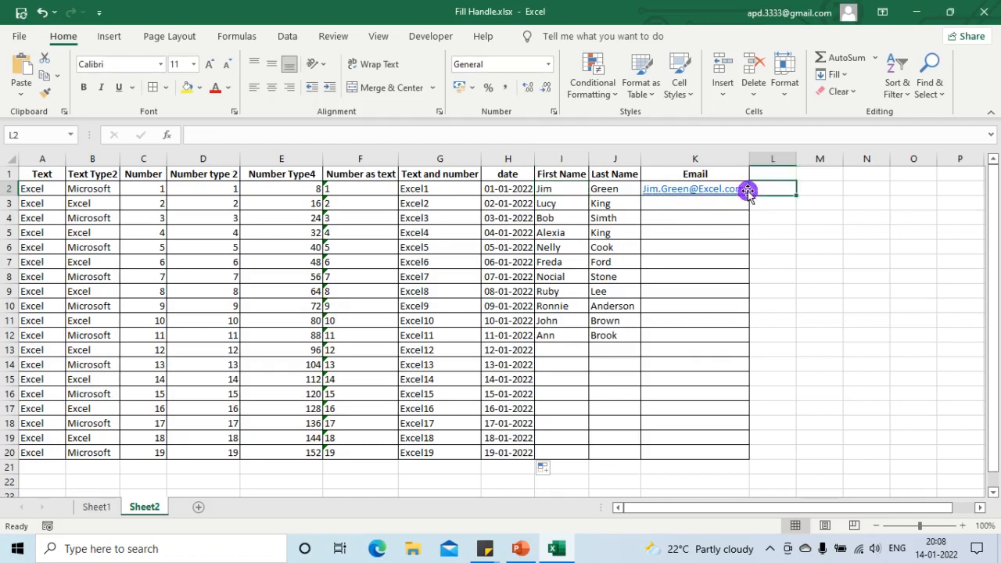
click(674, 180)
click(707, 184)
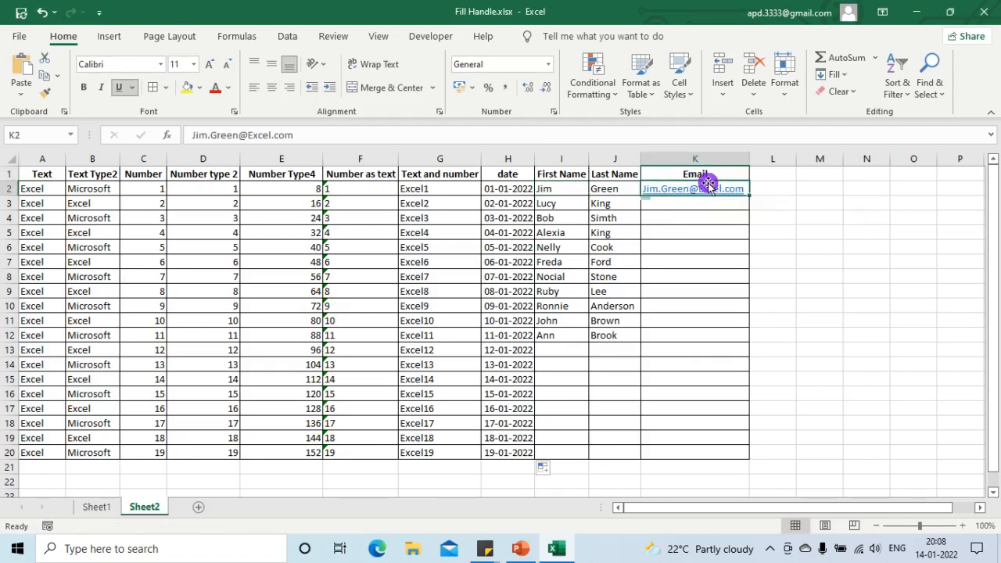
double_click(749, 194)
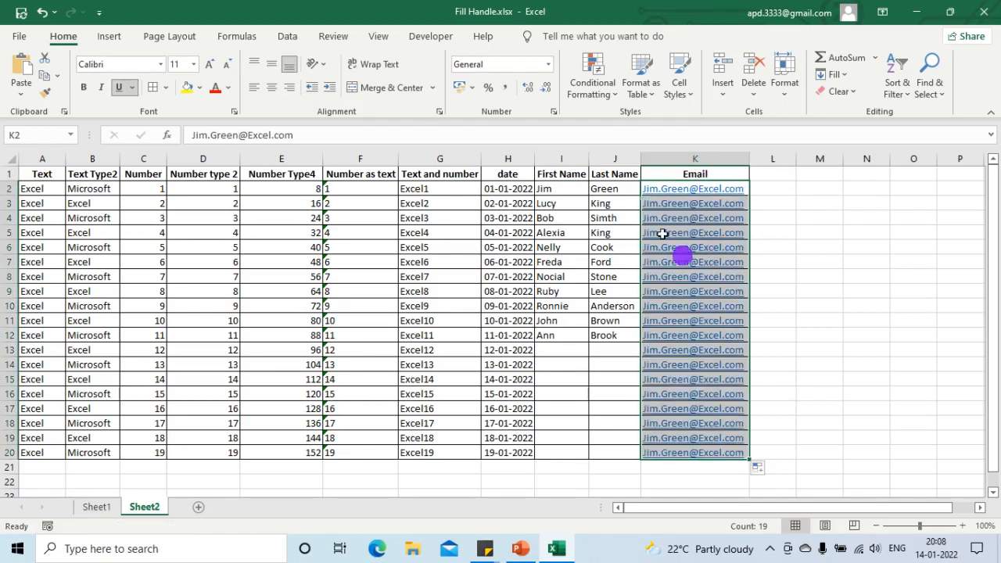
- Change the fill of K3:K20 in the Email column to Flash Fill, building addresses from each row's first and last names
click(761, 470)
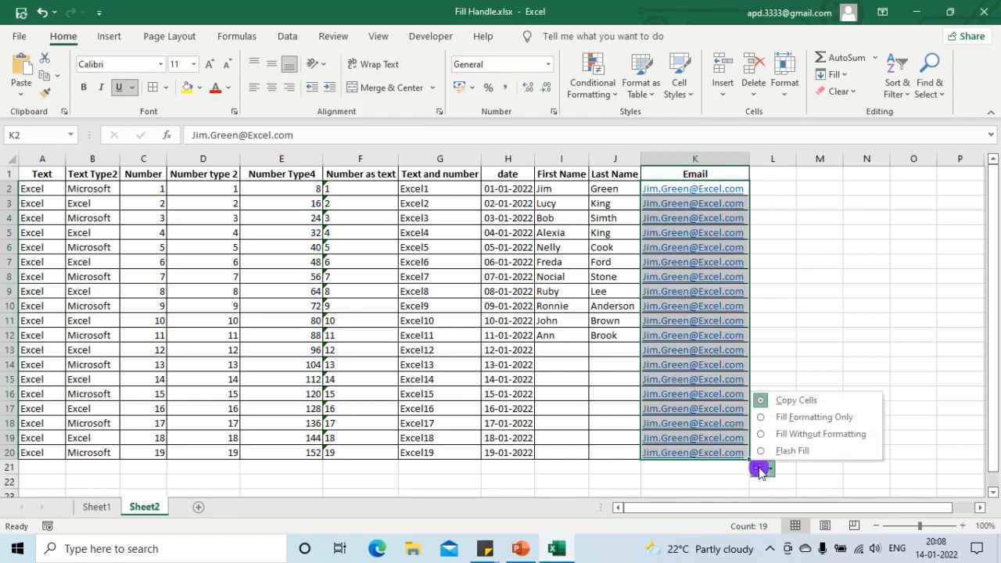
click(786, 453)
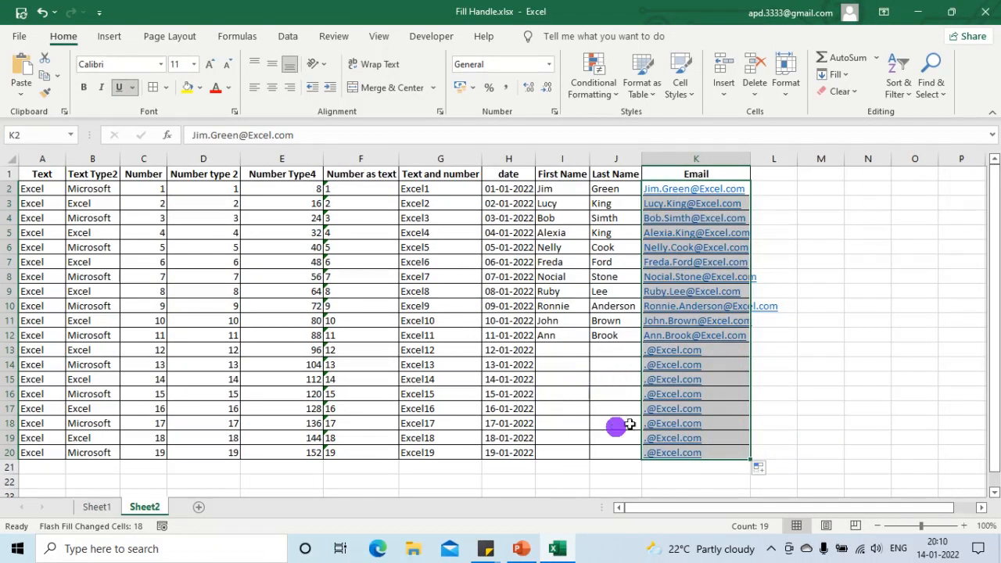
- Clear the incomplete addresses from K13:K20, where the rows have no first or last name
click(749, 364)
key(Up)
key(shift+Down)
key(shift+Down)
key(shift+Down)
key(shift+Down)
key(shift+Down)
key(shift+Down)
key(shift+Down)
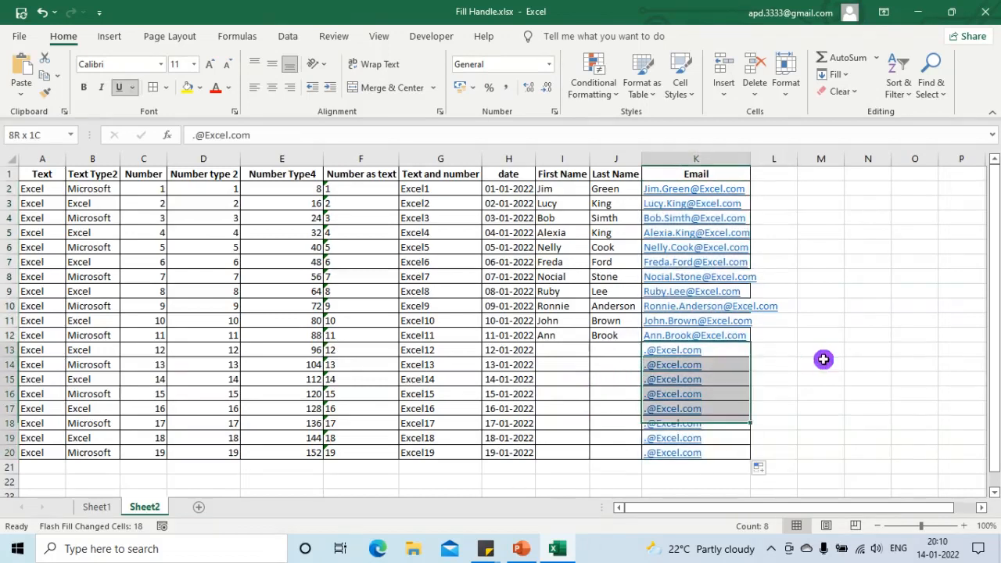
key(Delete)
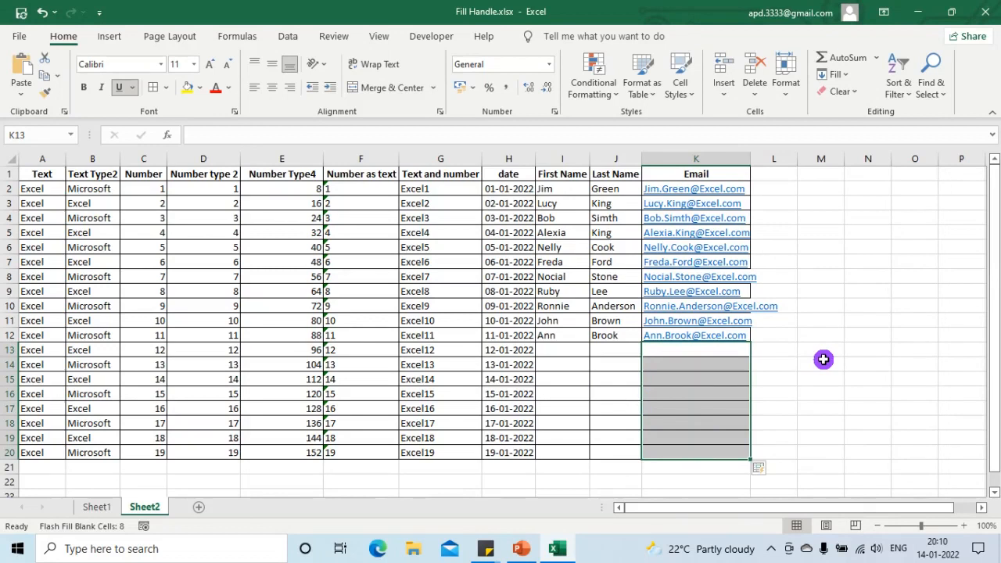
click(810, 276)
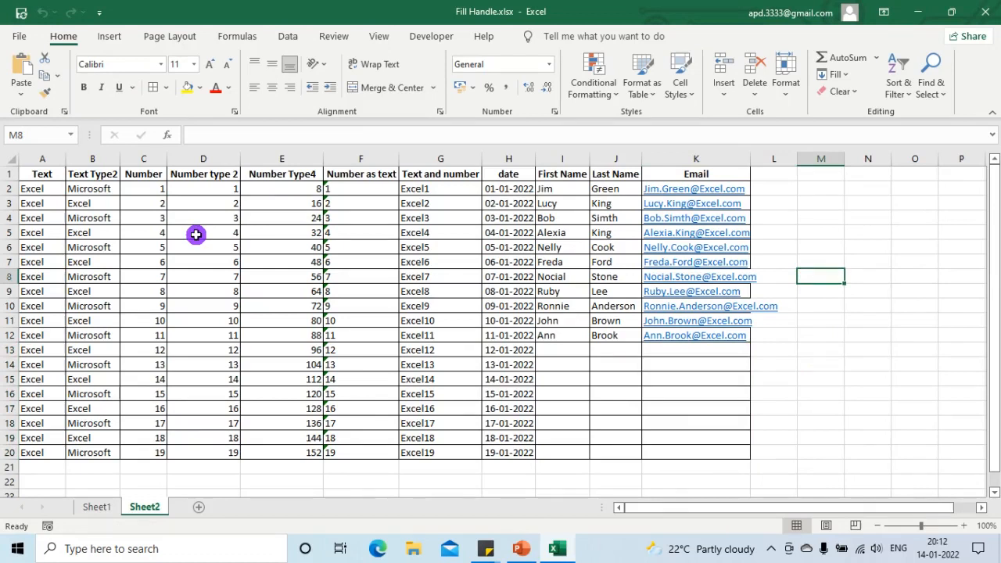
- Insert a blank column at D, between the Number and Number type 2 columns
click(220, 160)
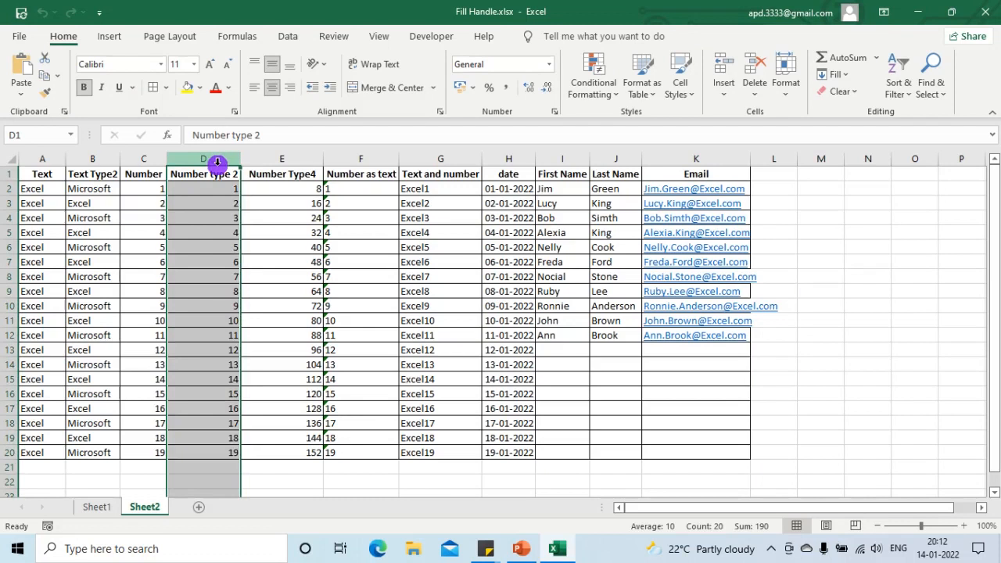
right_click(217, 161)
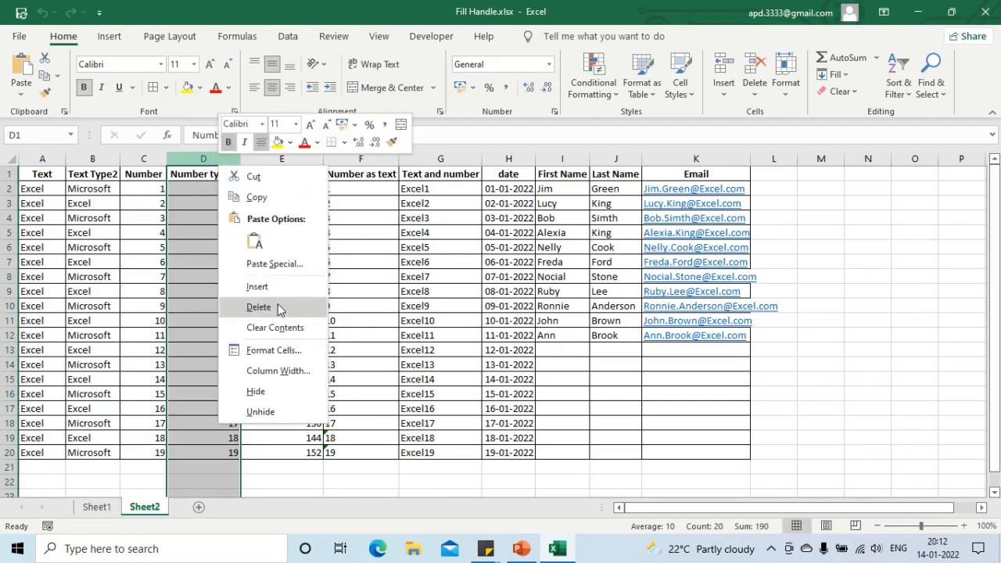
key(Escape)
key(ctrl+plus)
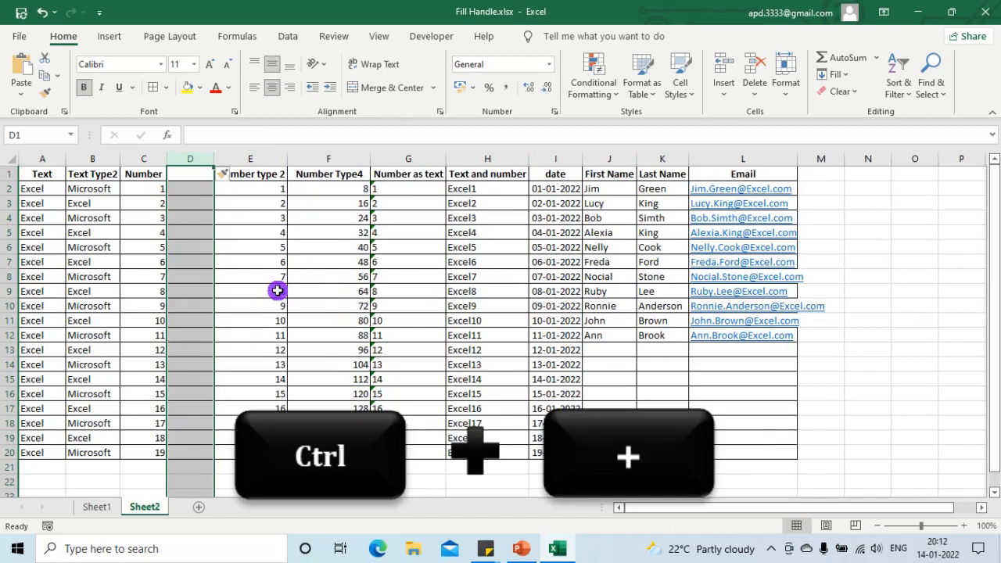
- Delete the blank column D between the Number and Number type 2 columns
click(190, 162)
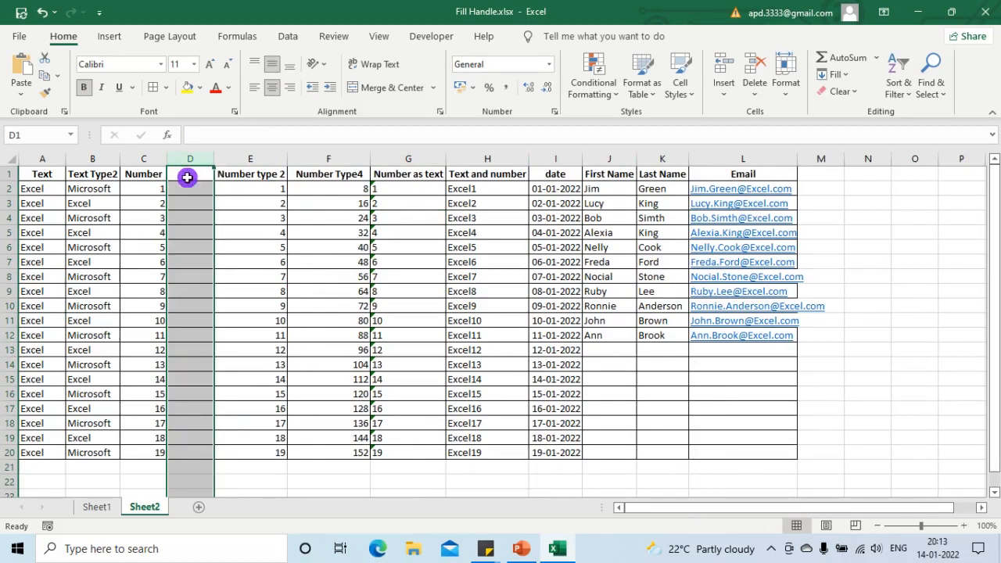
right_click(188, 181)
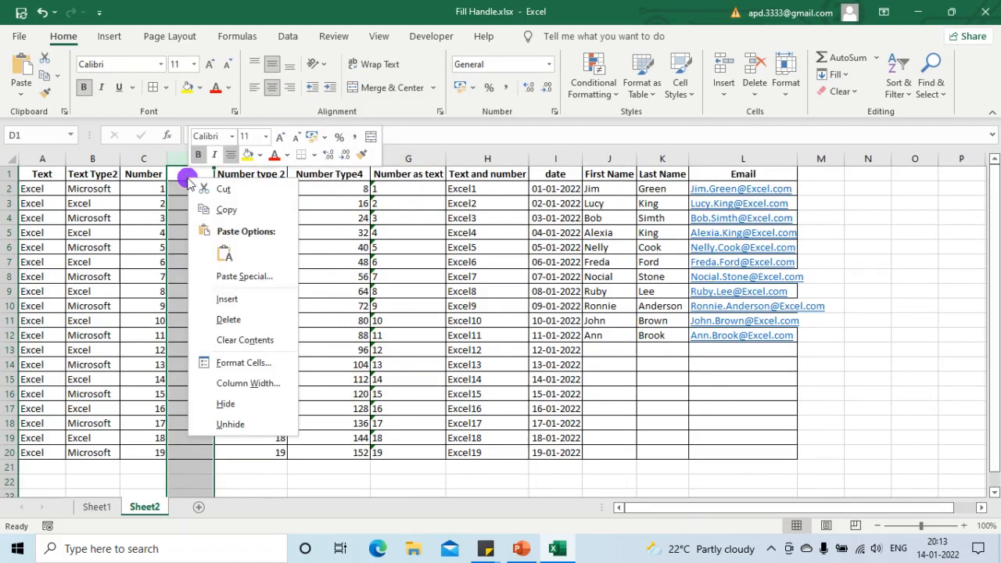
click(229, 319)
key(ctrl+minus)
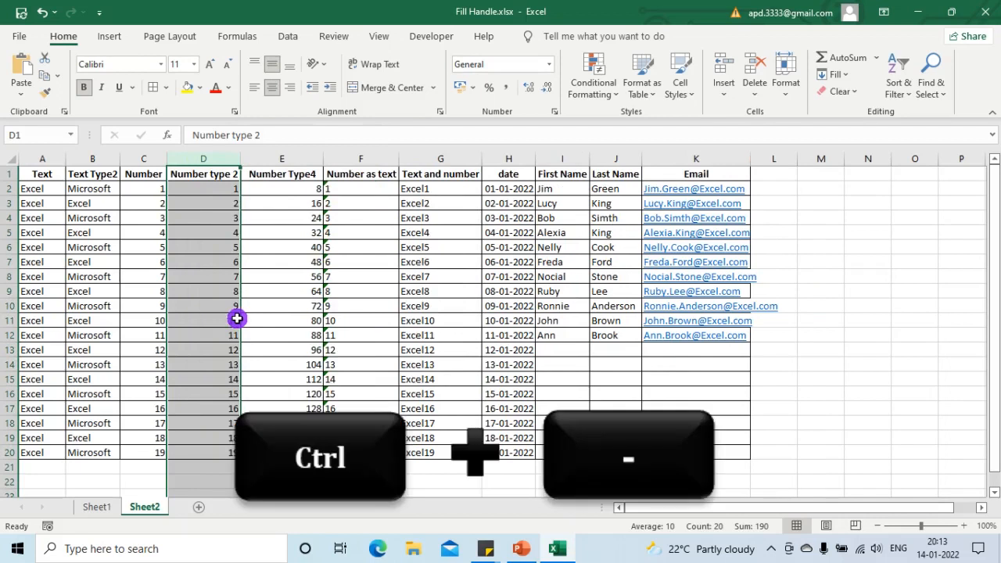
click(275, 227)
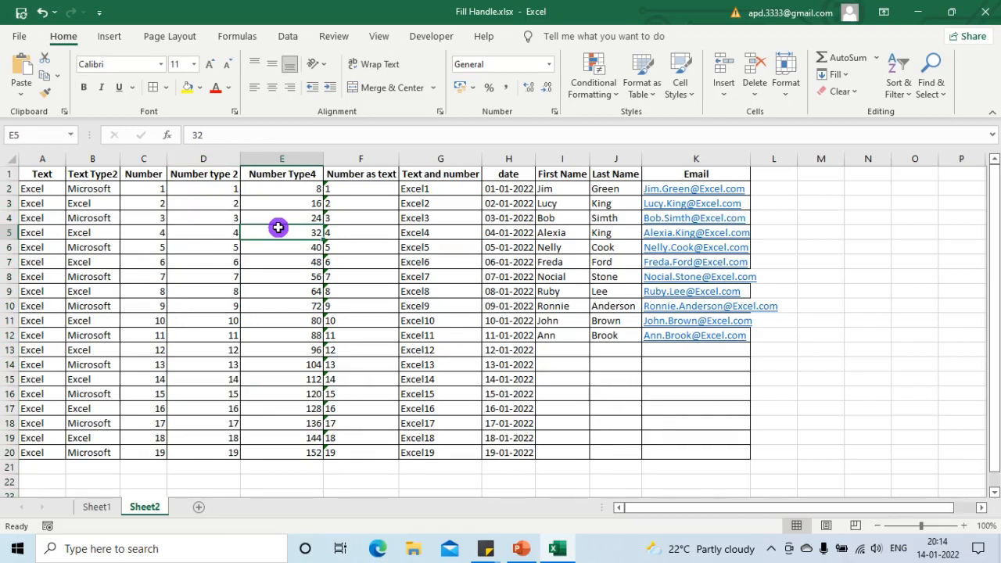
- Hide column D, which holds the Number type 2 data
click(189, 160)
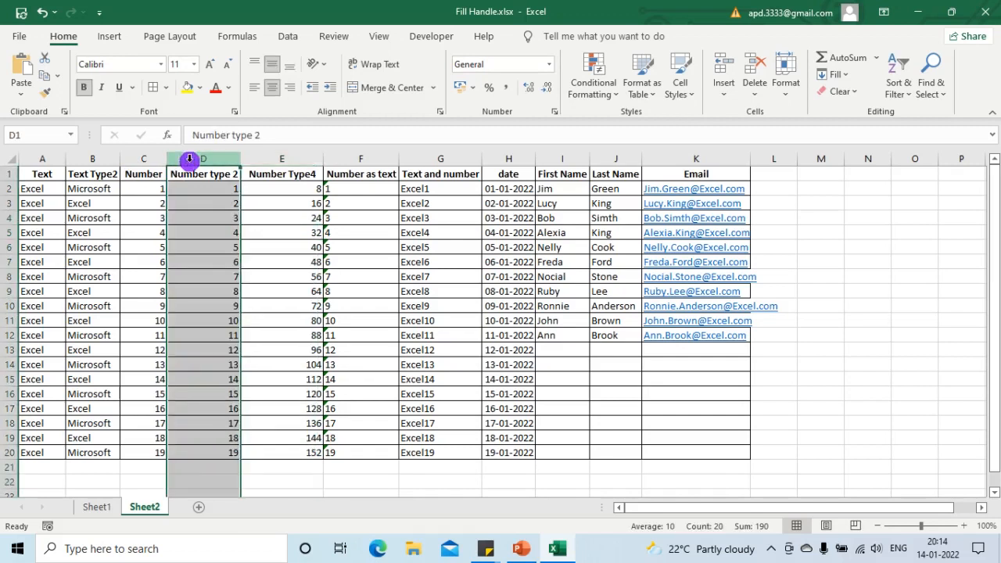
right_click(189, 161)
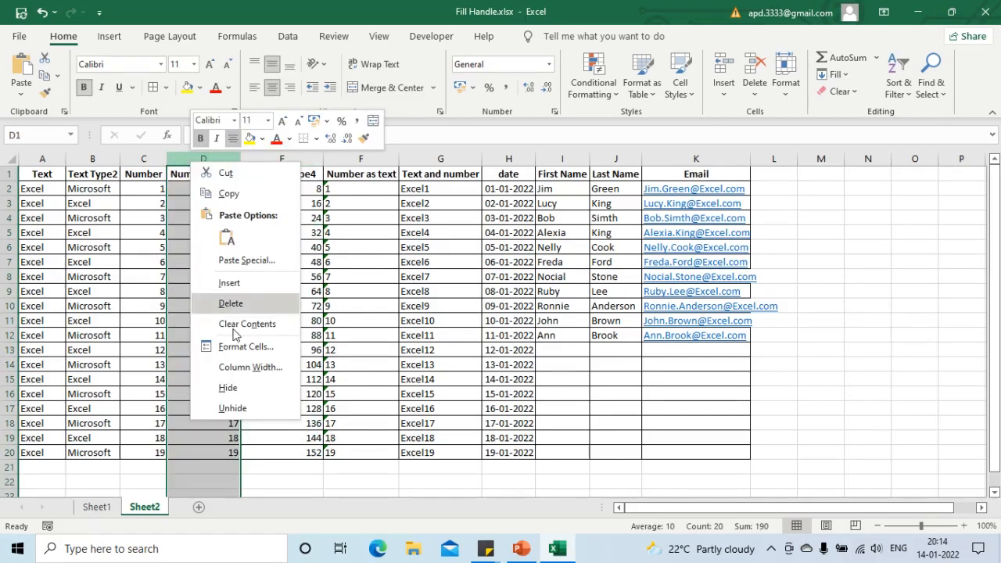
click(238, 386)
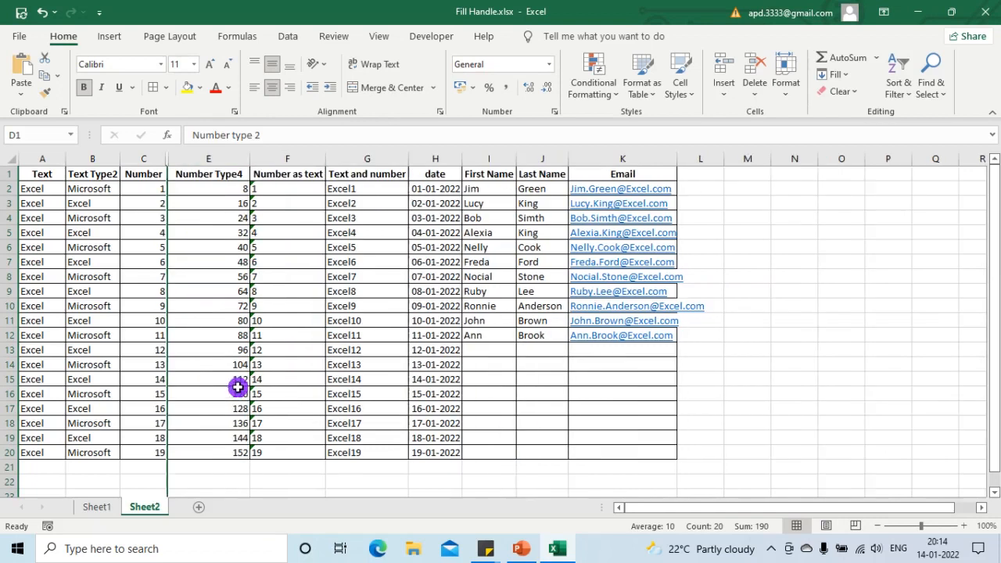
click(310, 206)
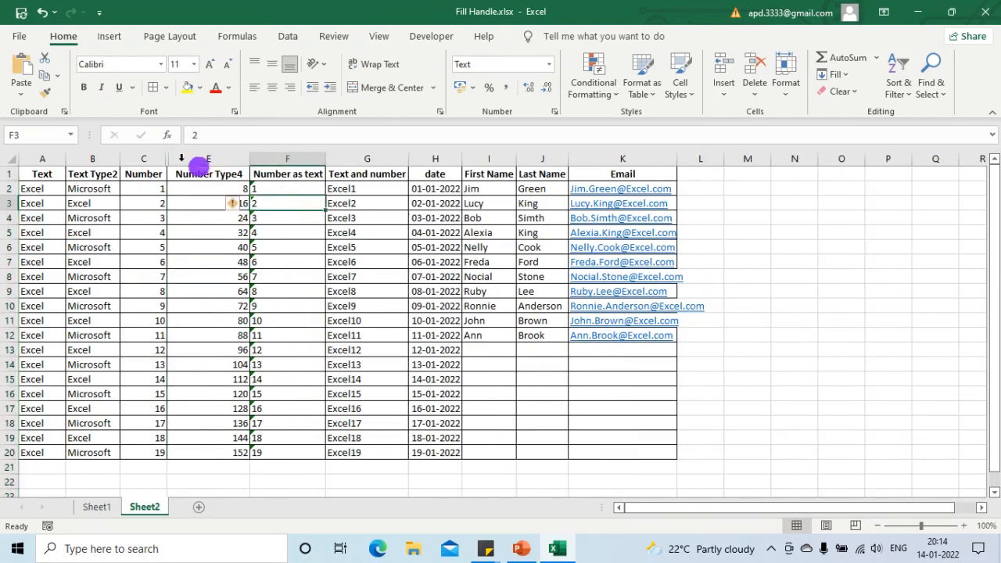
- Unhide column D by selecting the neighbouring columns C through E
drag(151, 159, 183, 162)
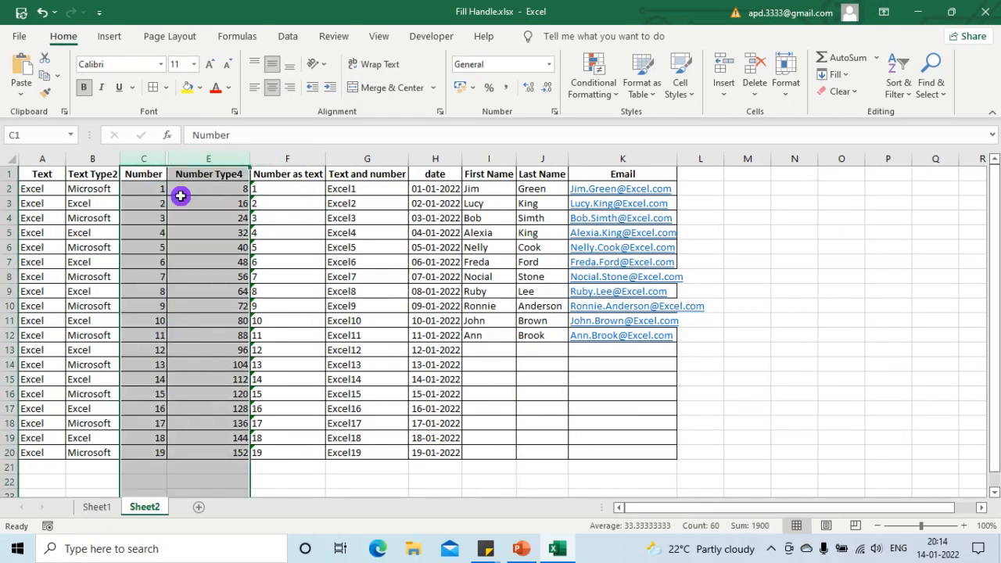
right_click(180, 196)
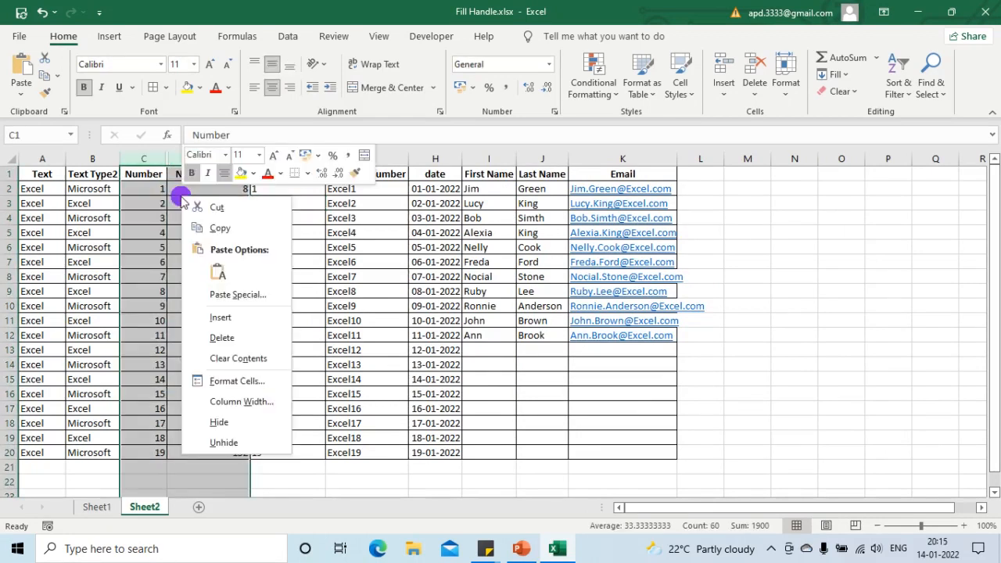
click(234, 441)
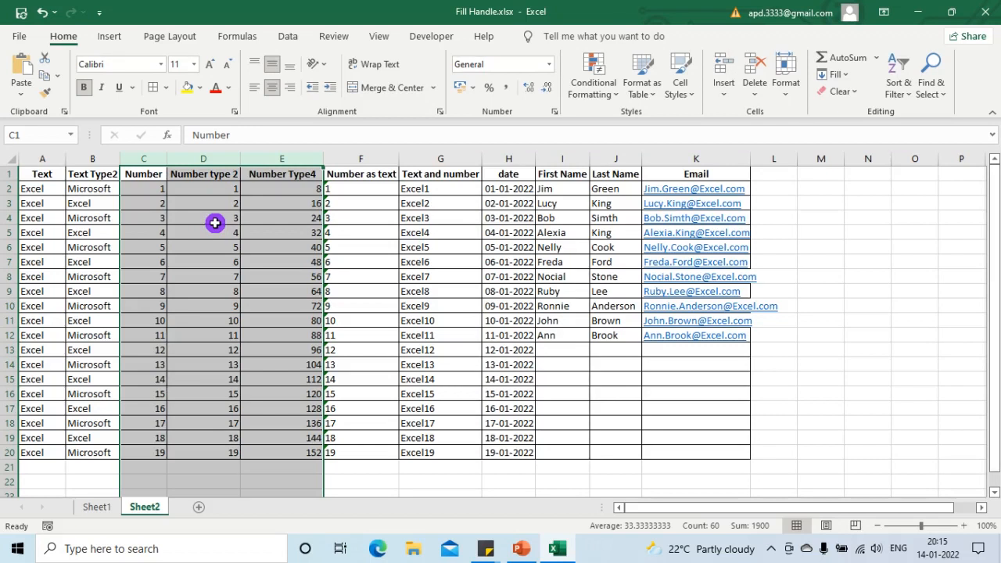
- Set the width of column F, Number as text, to 20
click(358, 156)
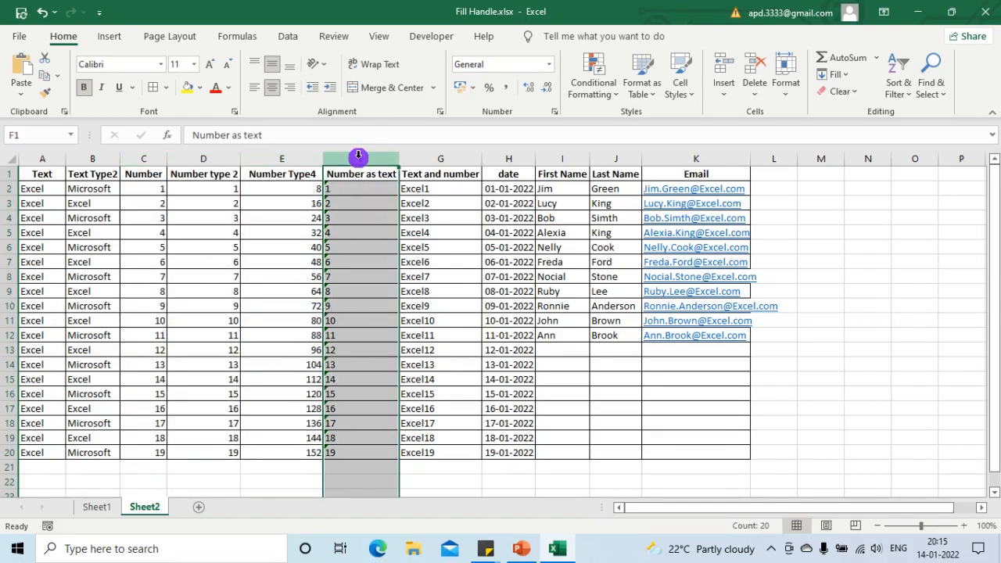
right_click(358, 156)
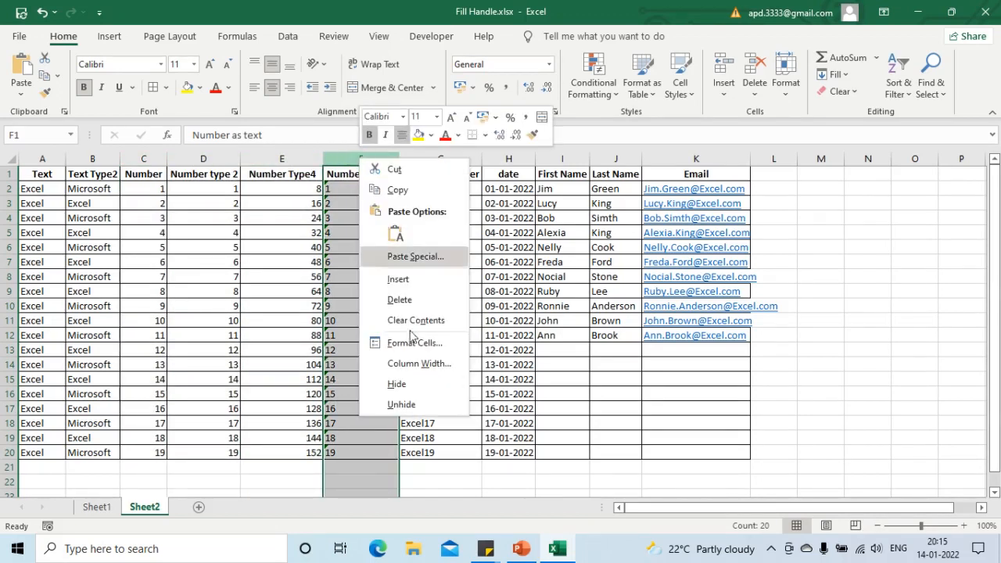
click(417, 362)
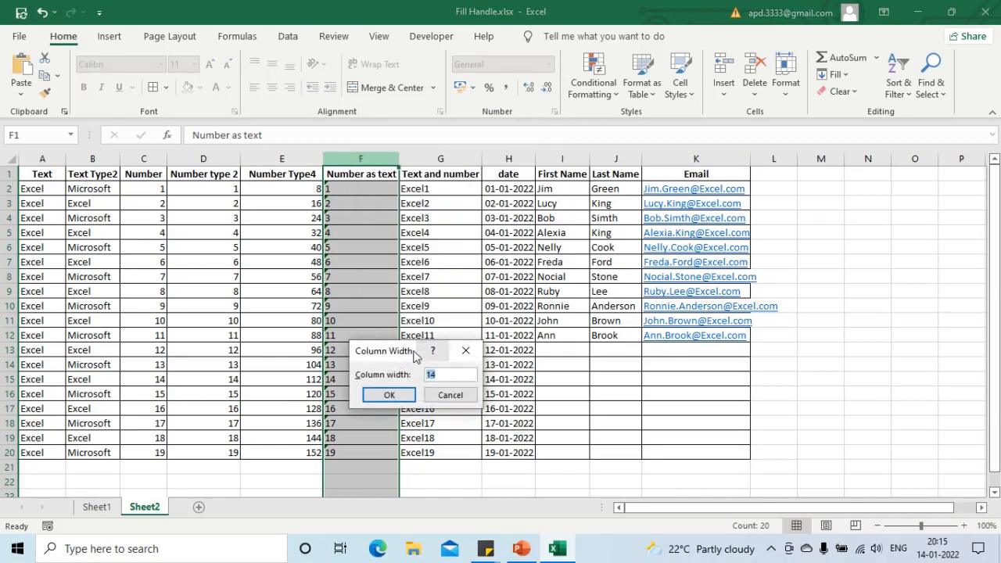
drag(417, 351, 422, 226)
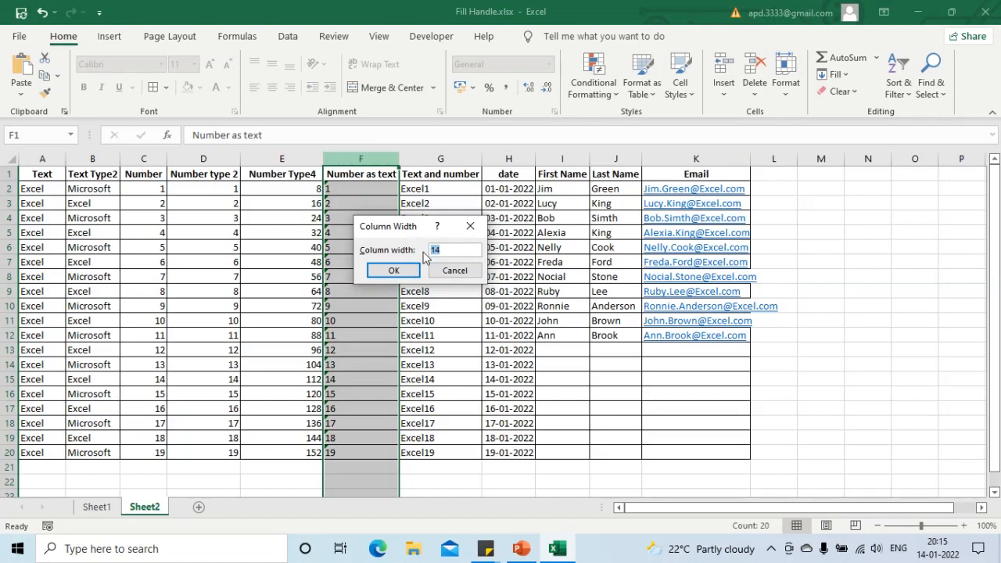
text(20)
click(395, 270)
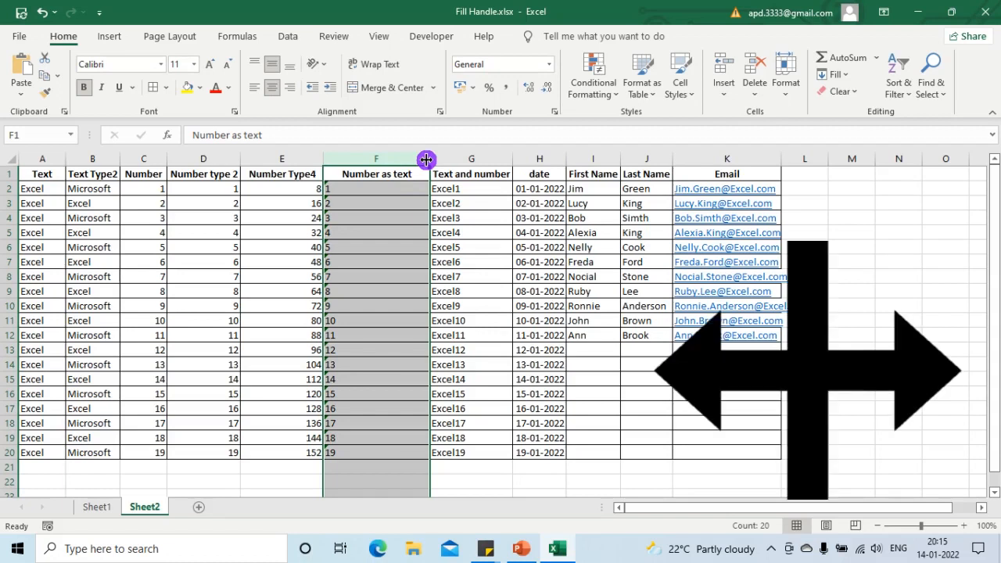
- Widen the Number as text column freehand at its border, and AutoFit its width to the contents
drag(426, 160, 476, 157)
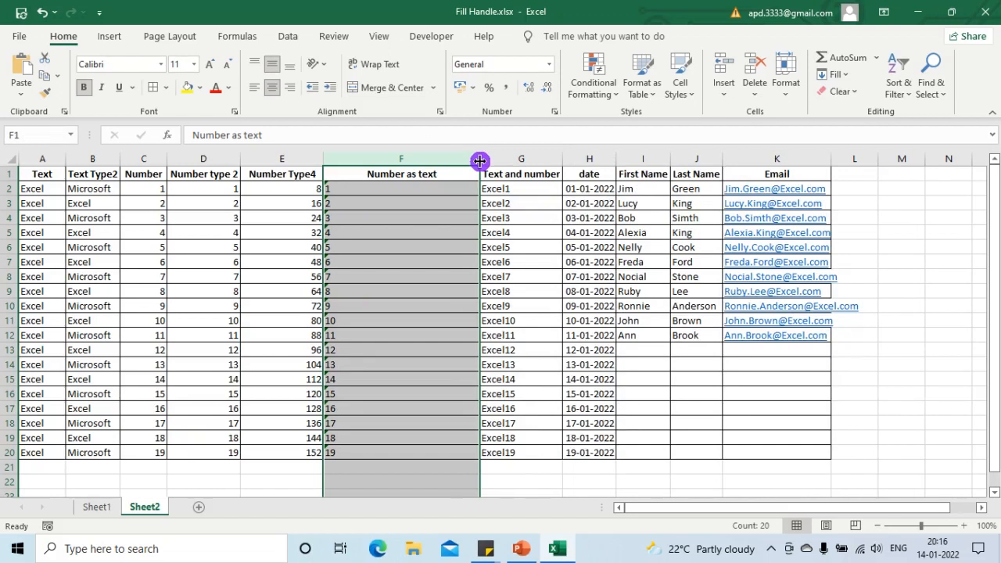
double_click(479, 161)
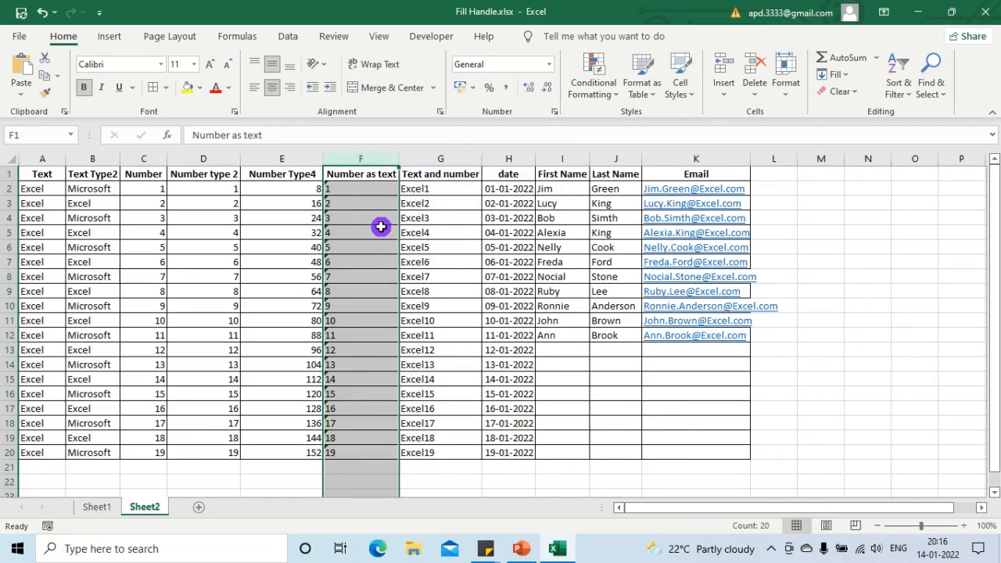
click(368, 188)
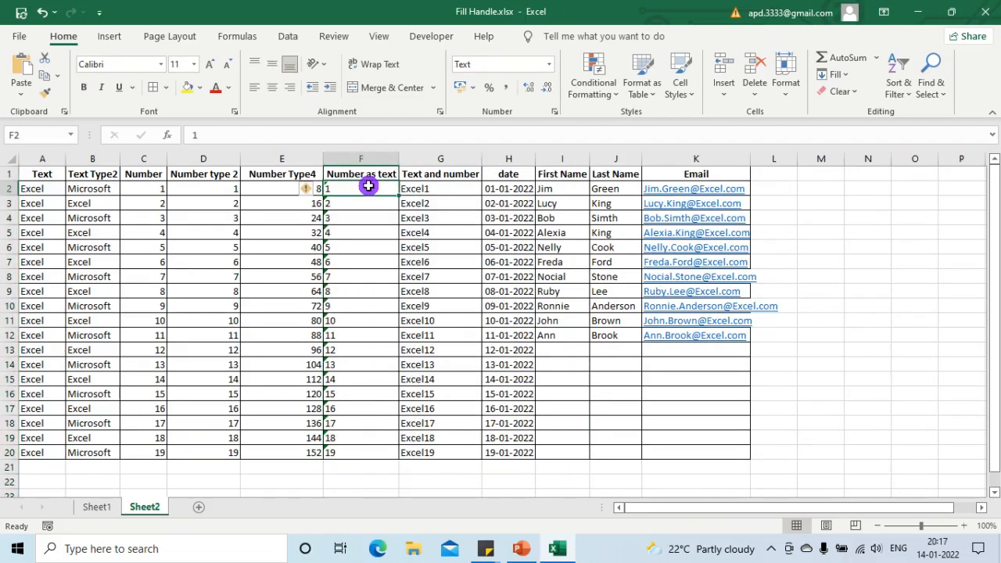